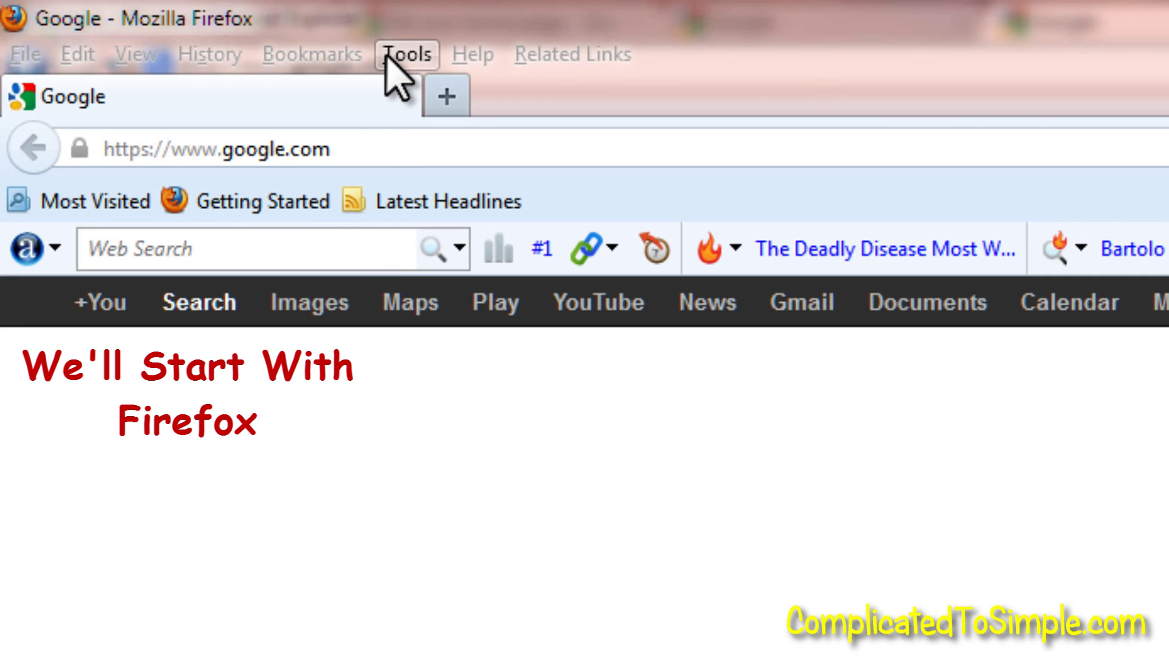
- Open Firefox's options and set the browser to show the home page when it starts
left_click(390, 60)
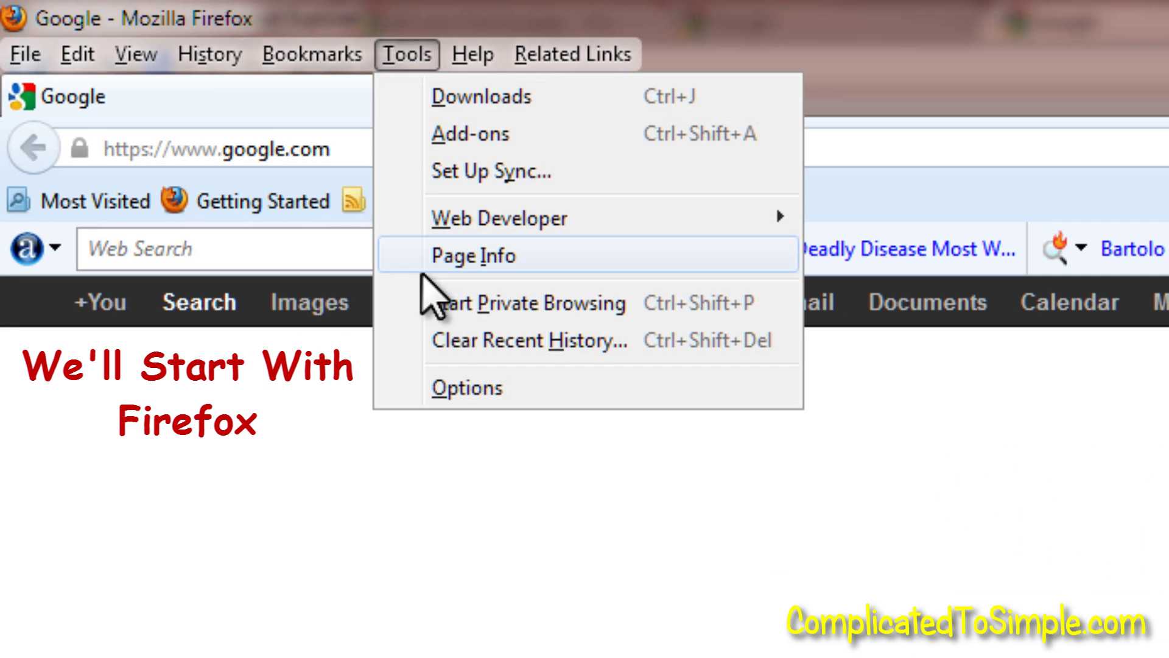
left_click(439, 388)
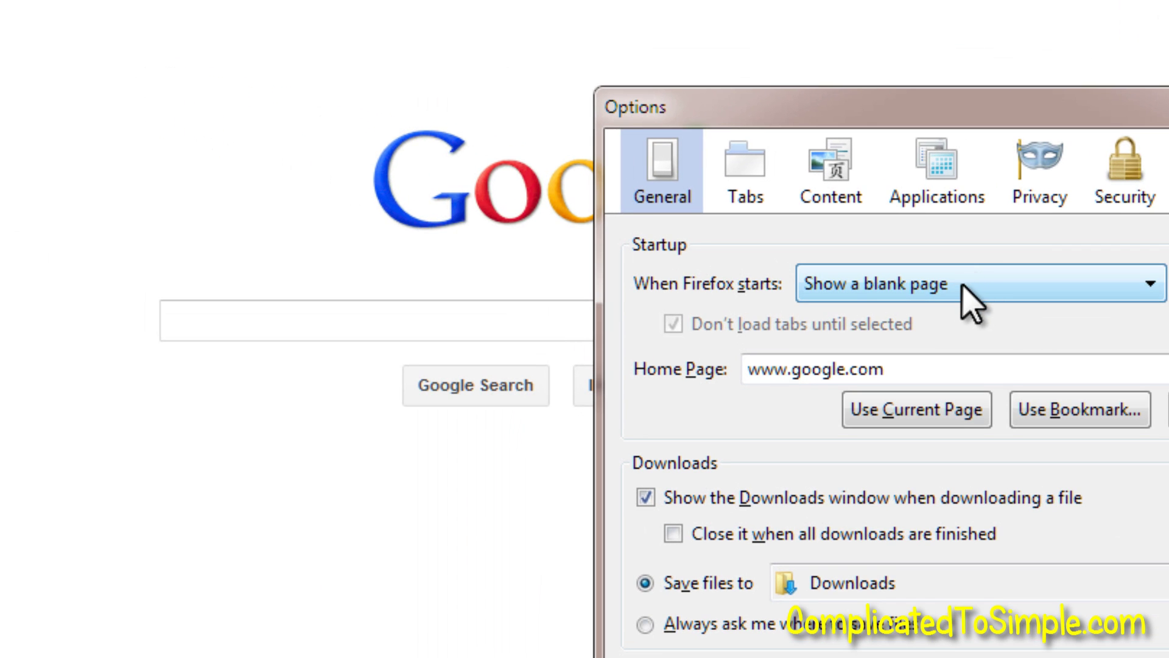
left_click(1148, 284)
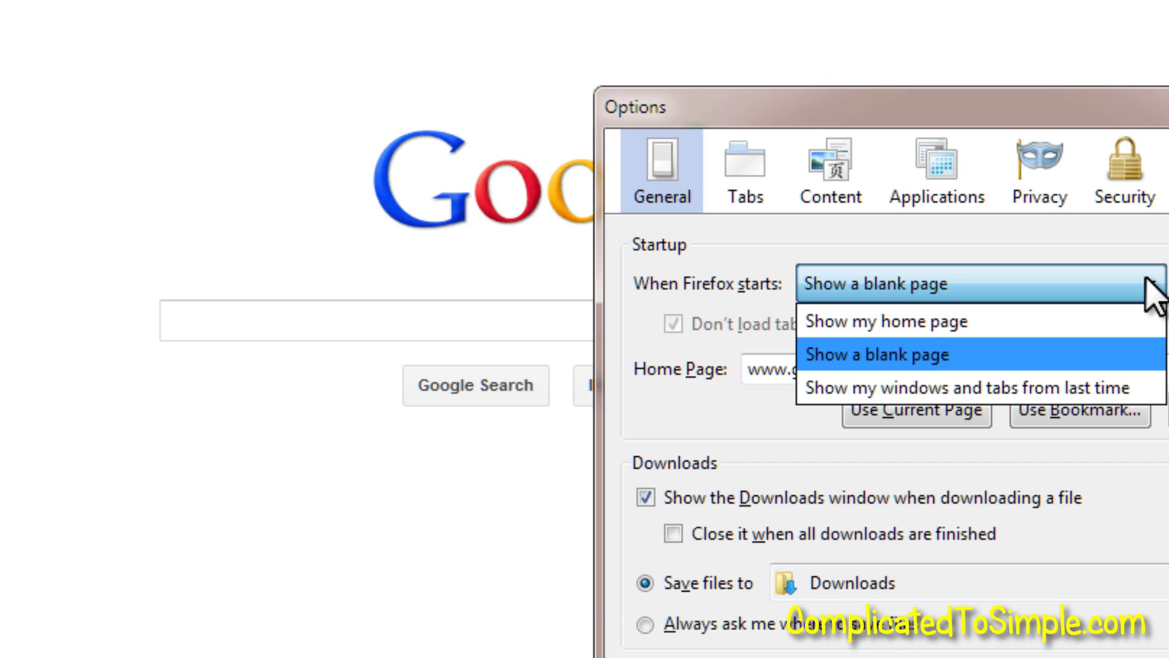
left_click(929, 327)
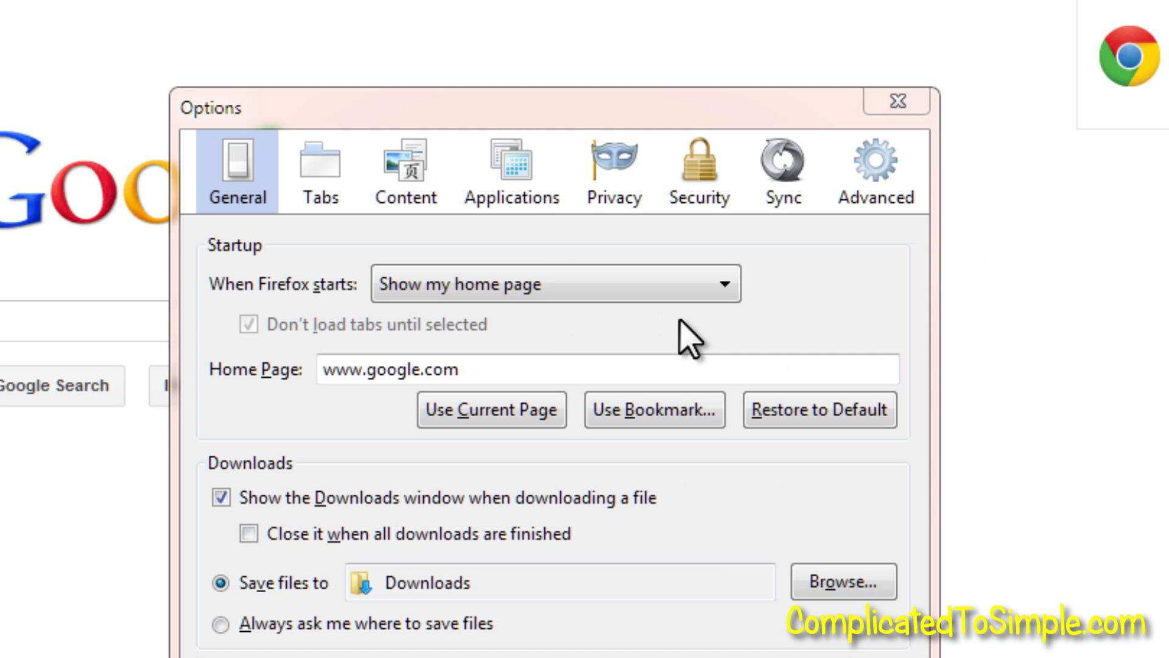
left_click_drag(478, 368, 306, 384)
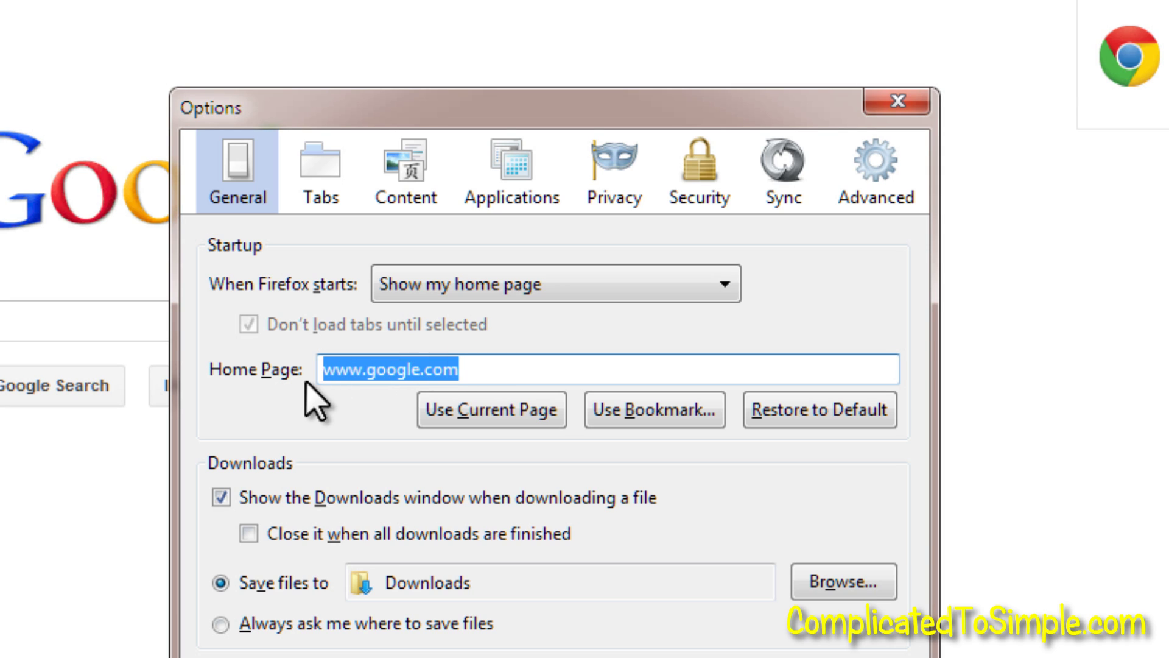
type("www.")
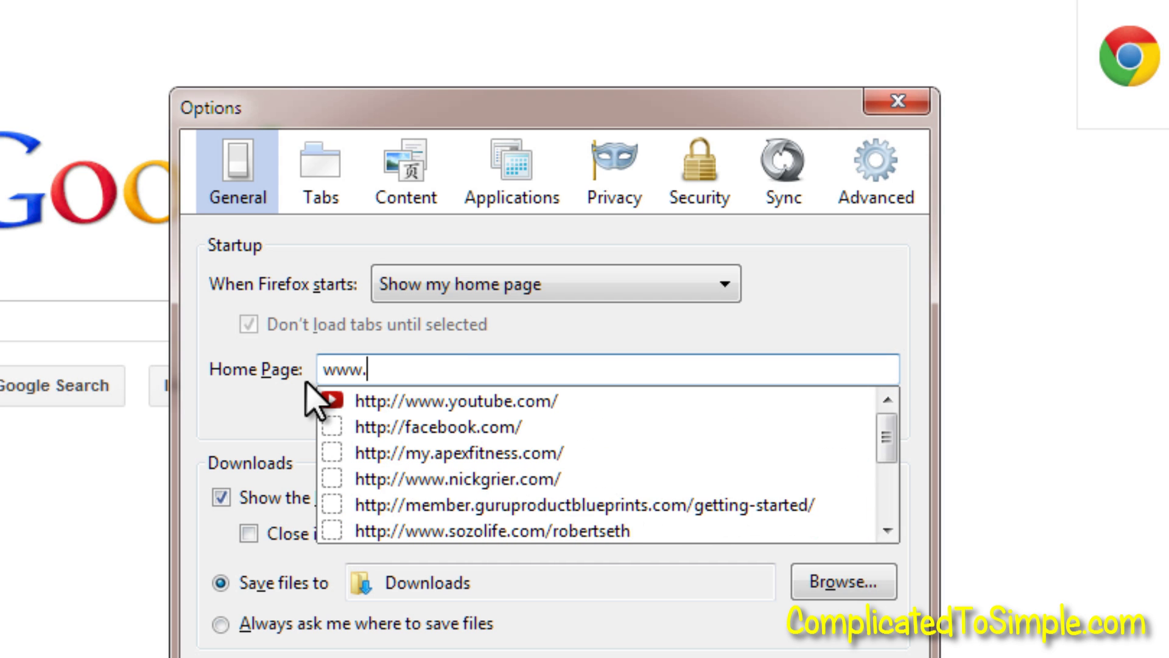
type("google.c")
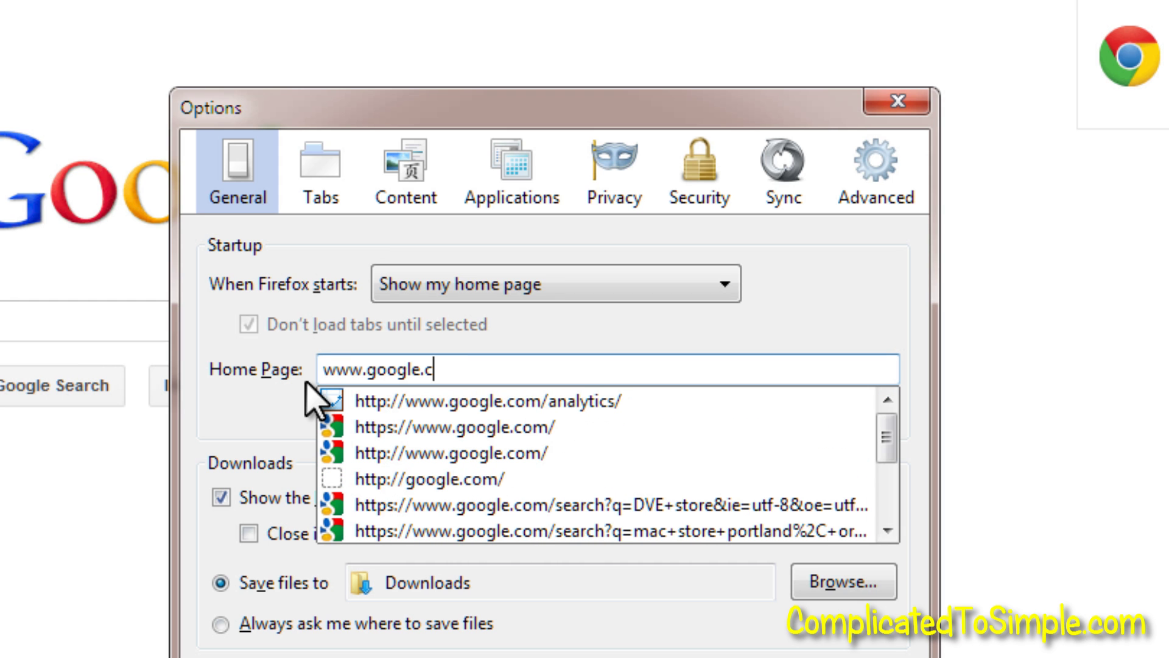
type("om")
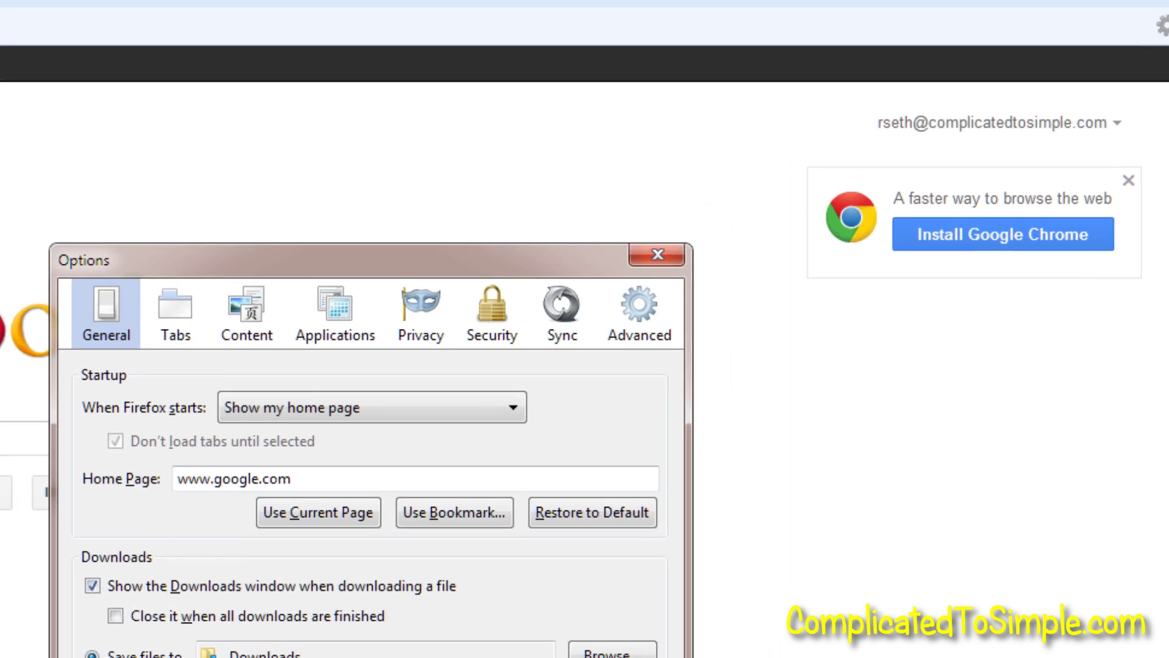
left_click(635, 544)
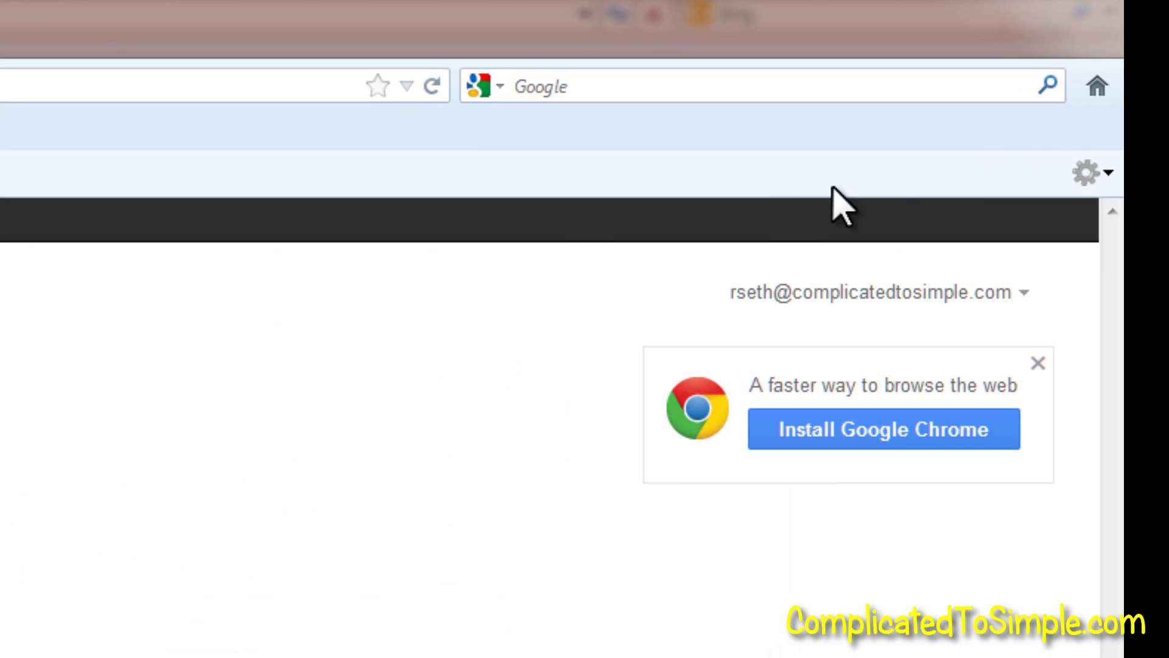
left_click(1098, 89)
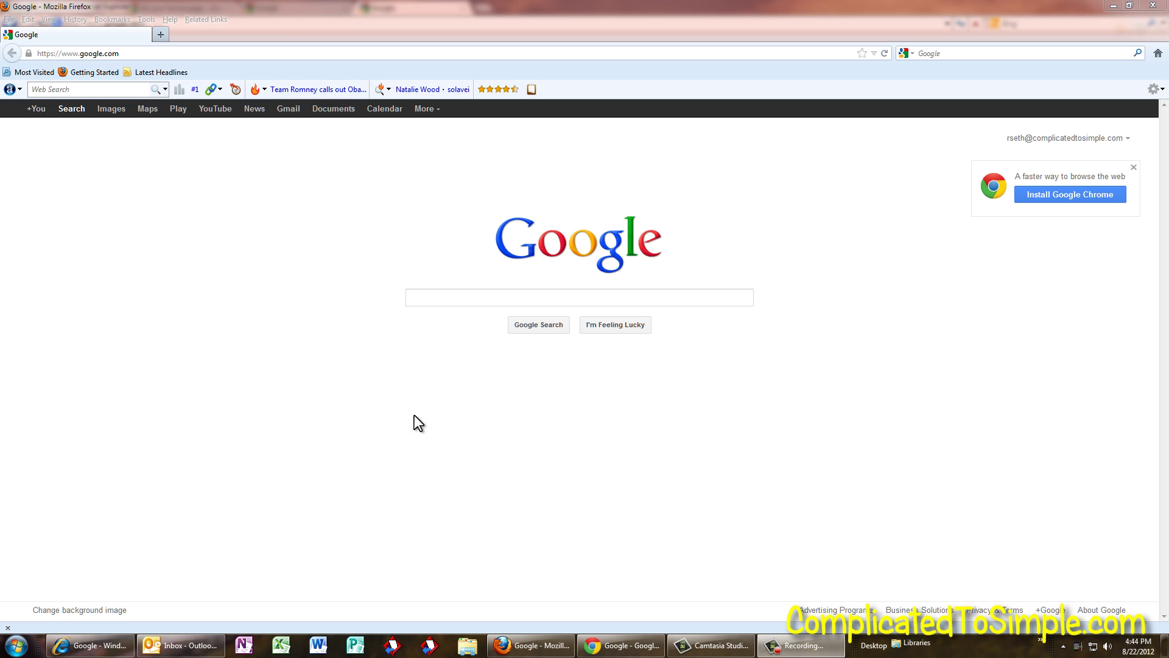
left_click(94, 645)
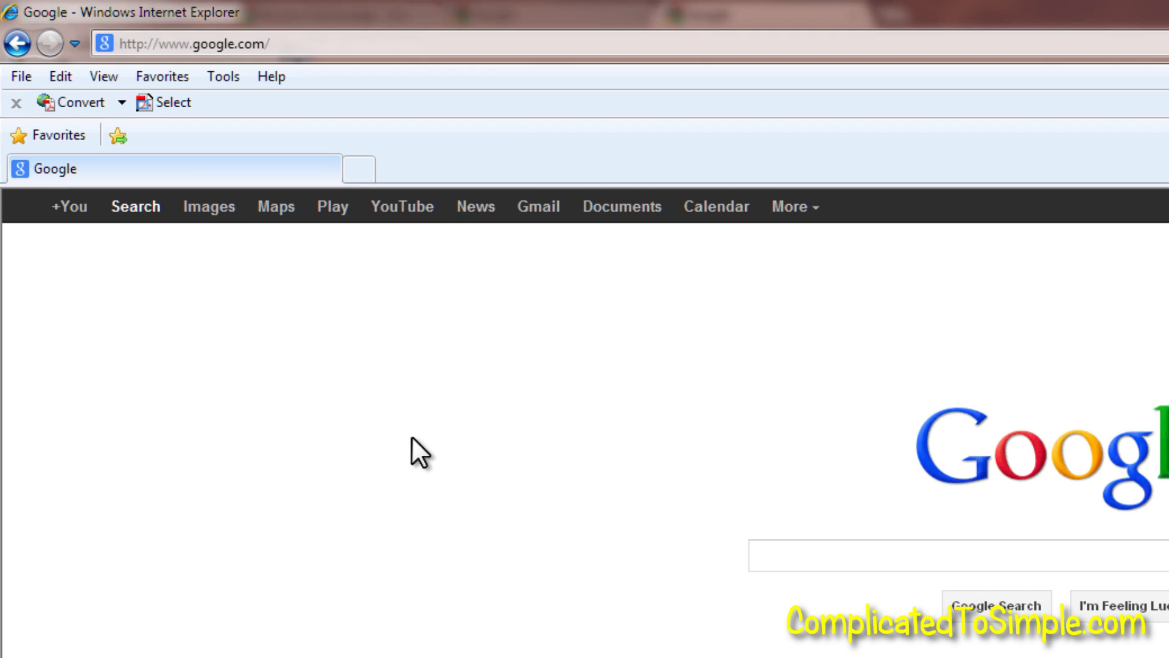
left_click(229, 75)
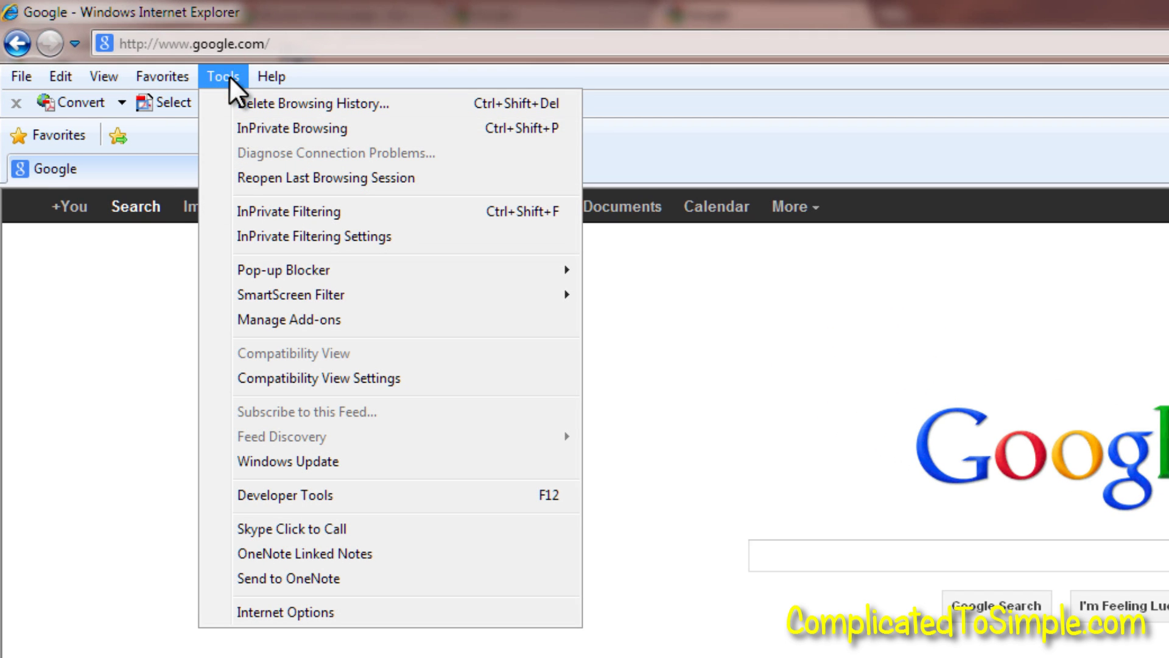
left_click(270, 612)
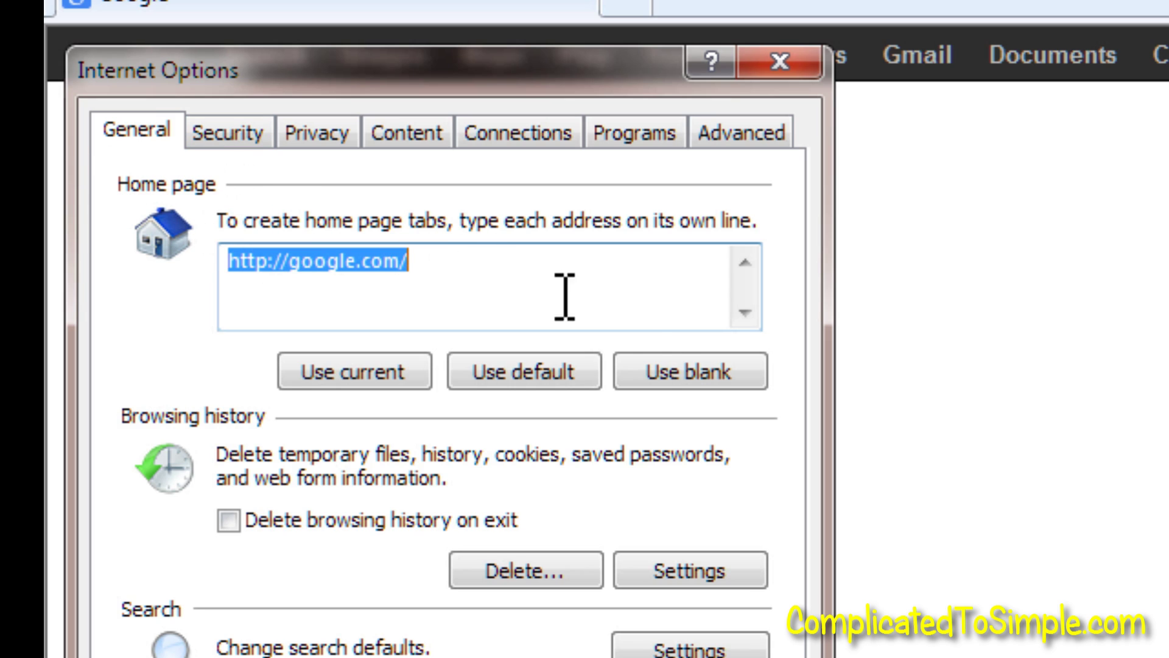
left_click(679, 385)
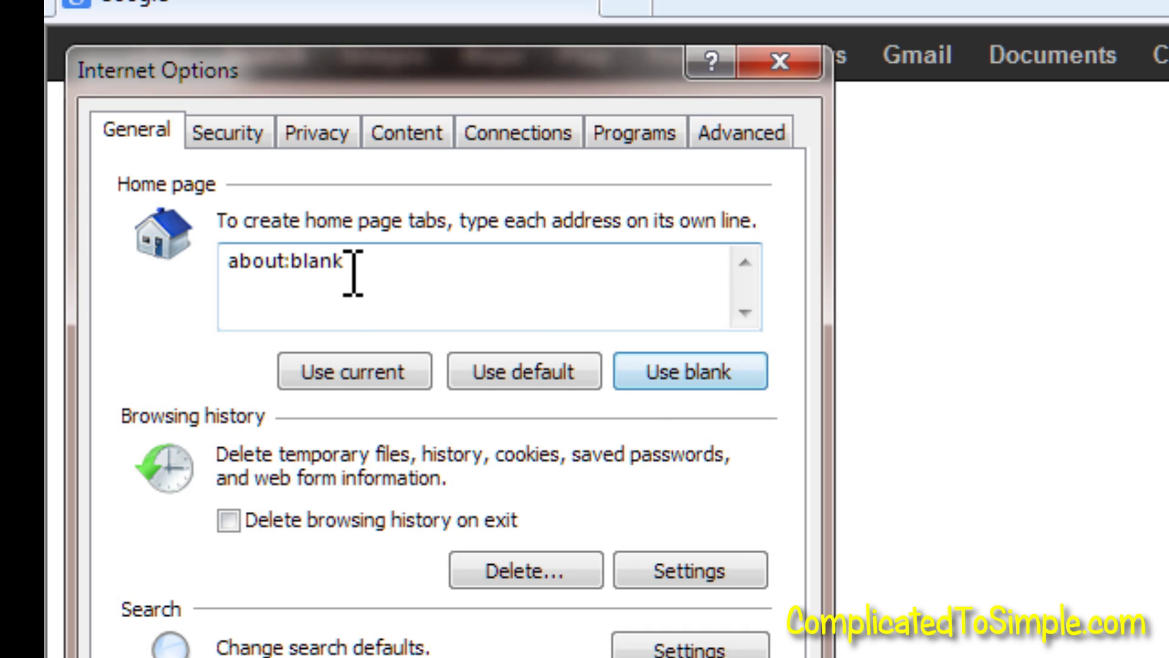
left_click(344, 378)
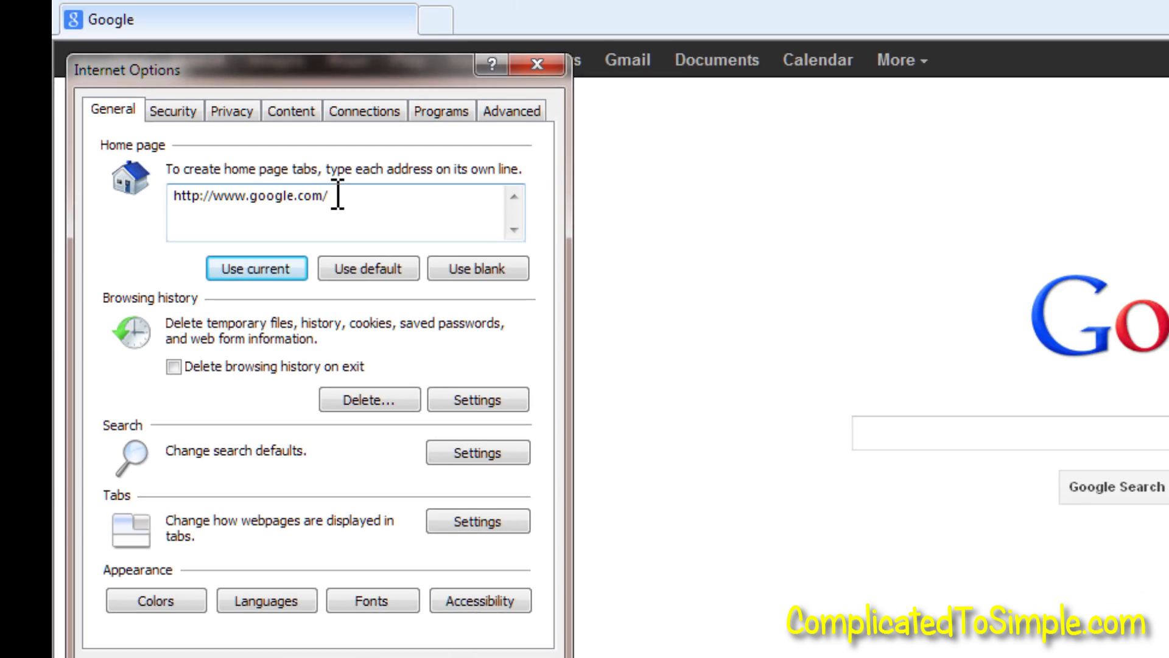
left_click(470, 625)
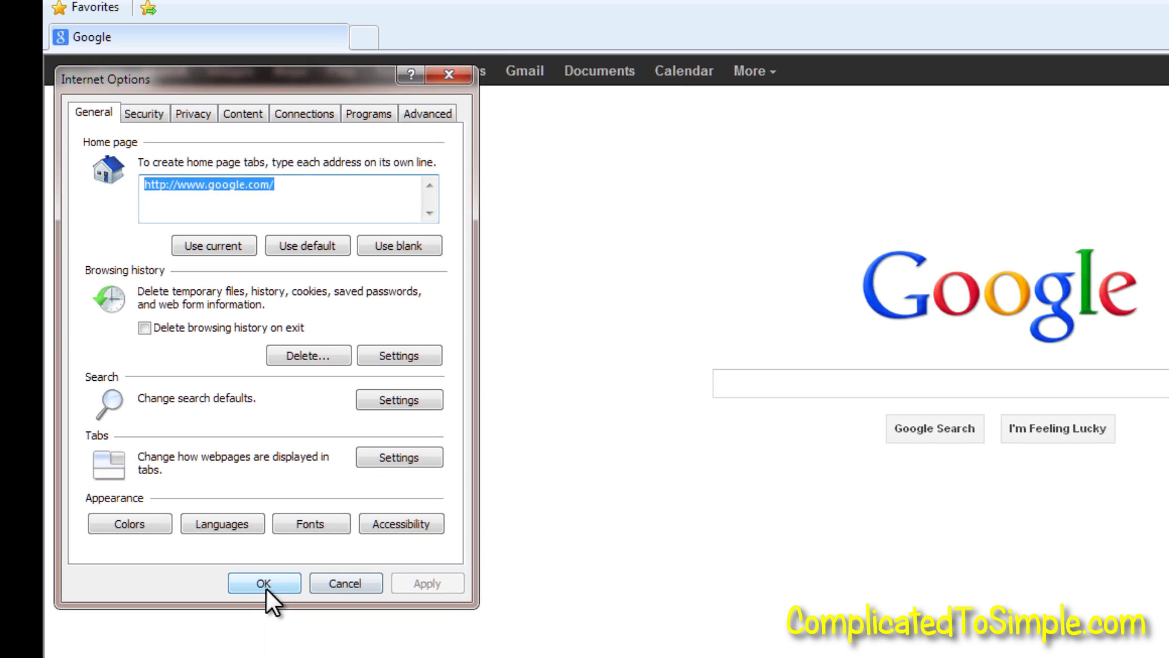
left_click(296, 624)
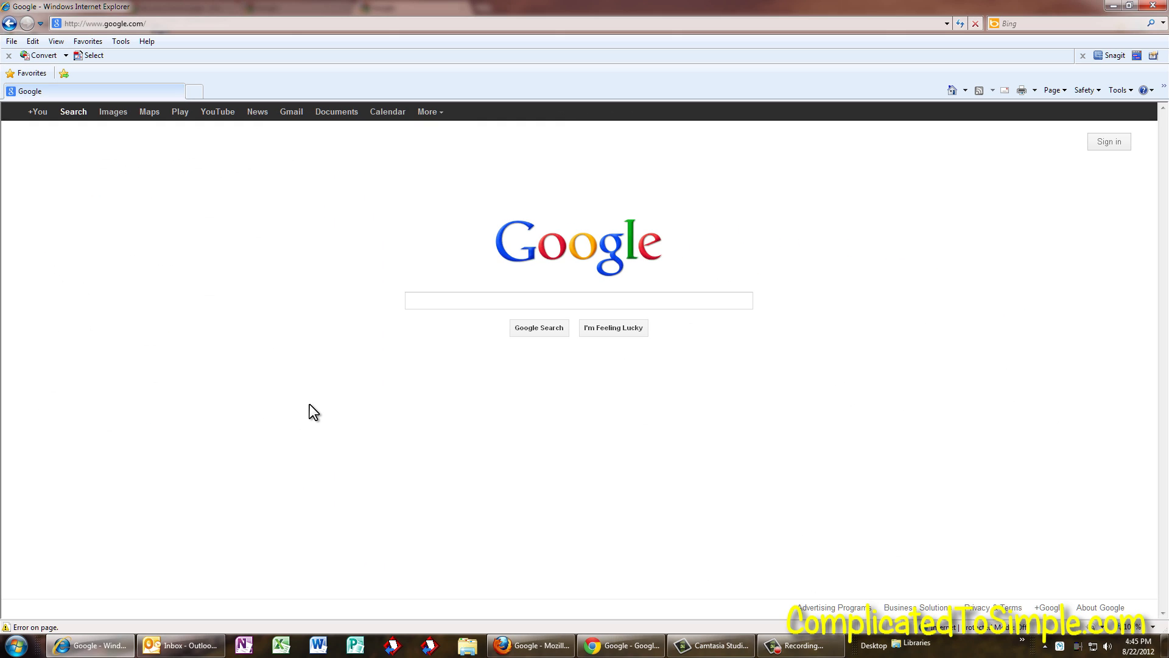
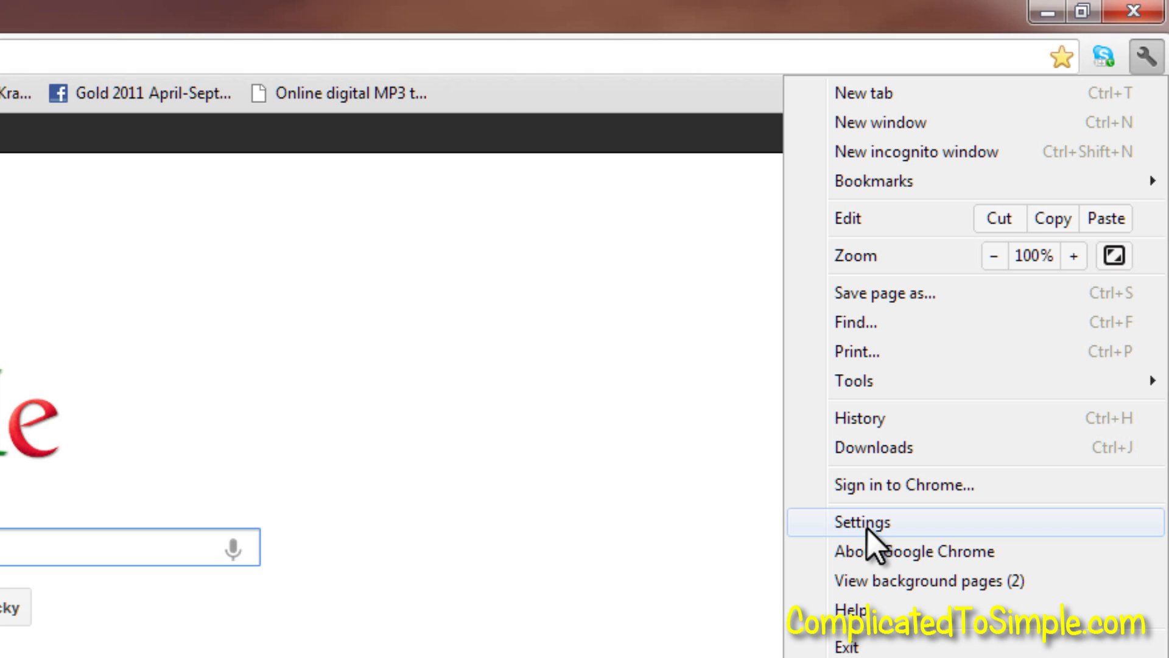
left_click(867, 526)
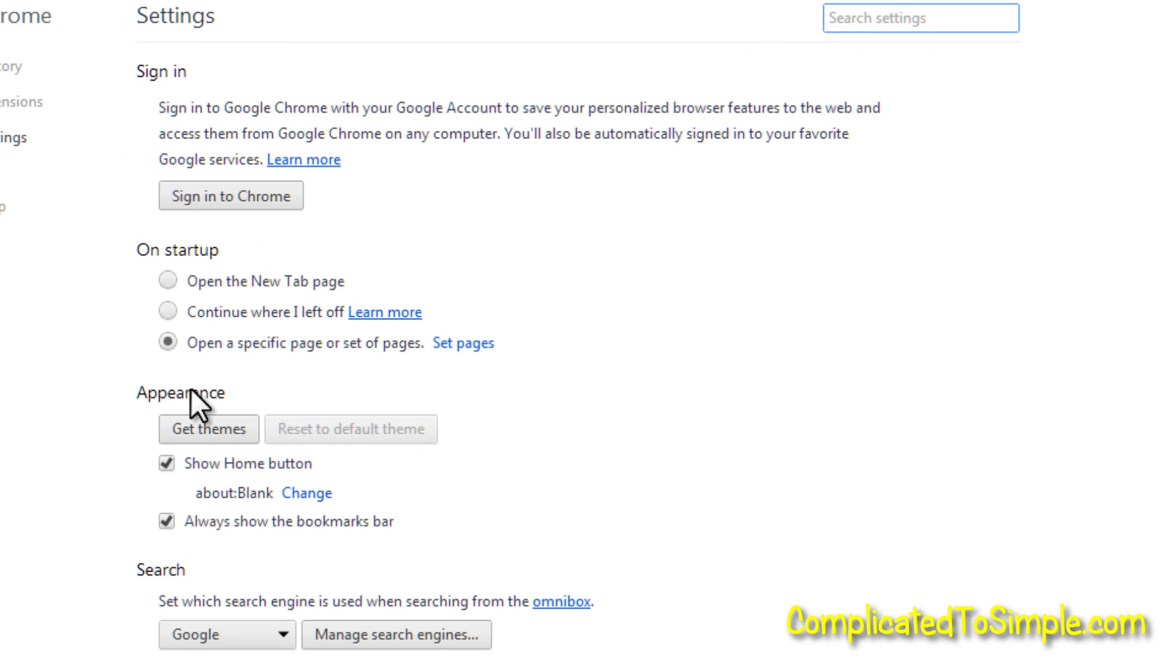
left_click(177, 401)
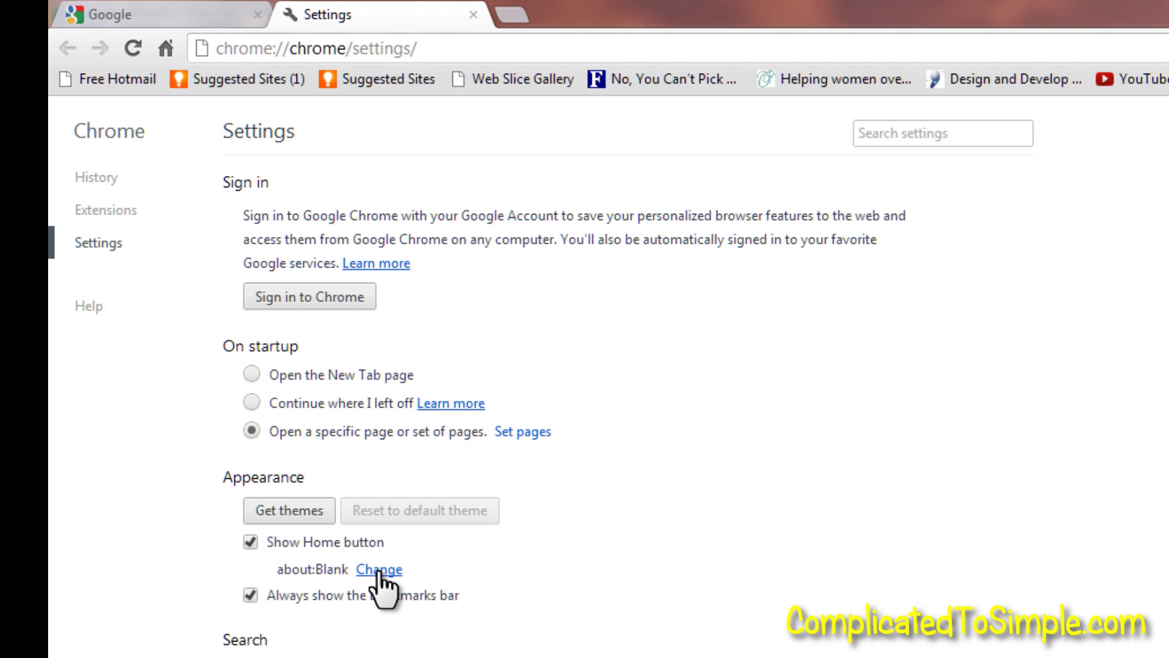
left_click(379, 569)
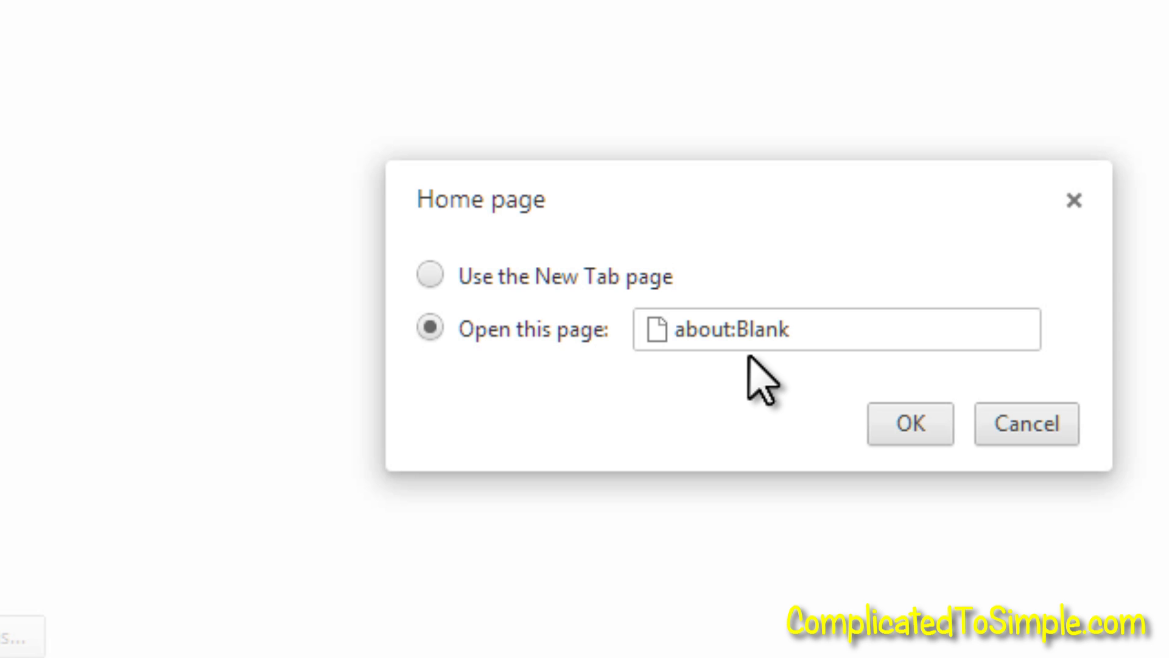
left_click_drag(812, 329, 677, 344)
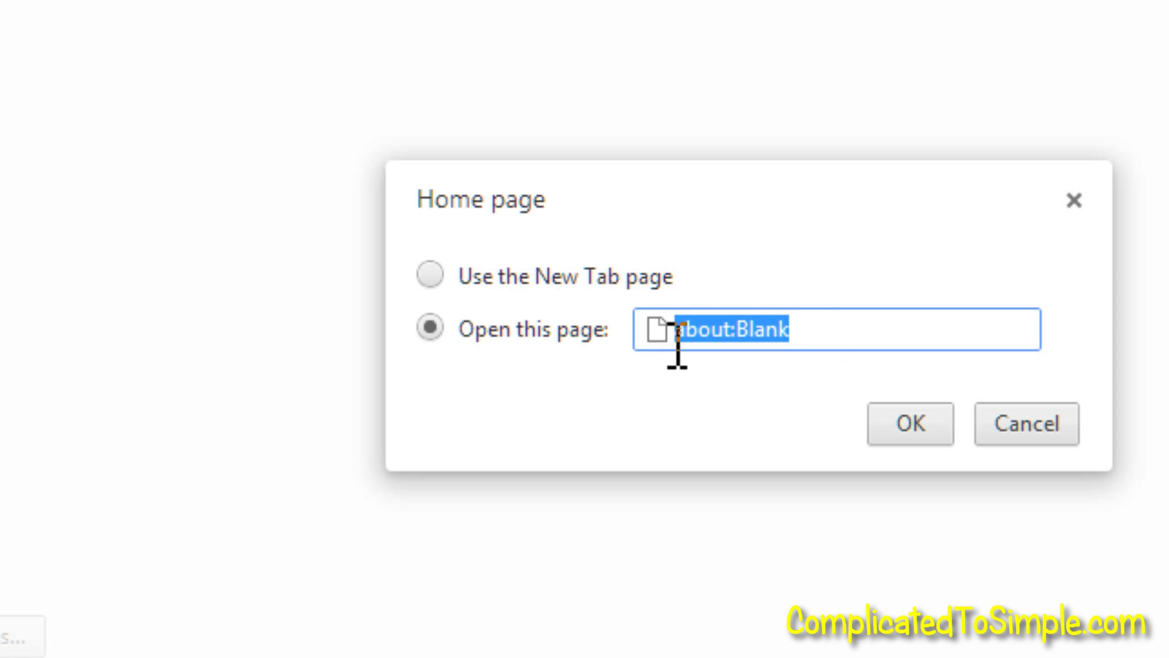
type("www")
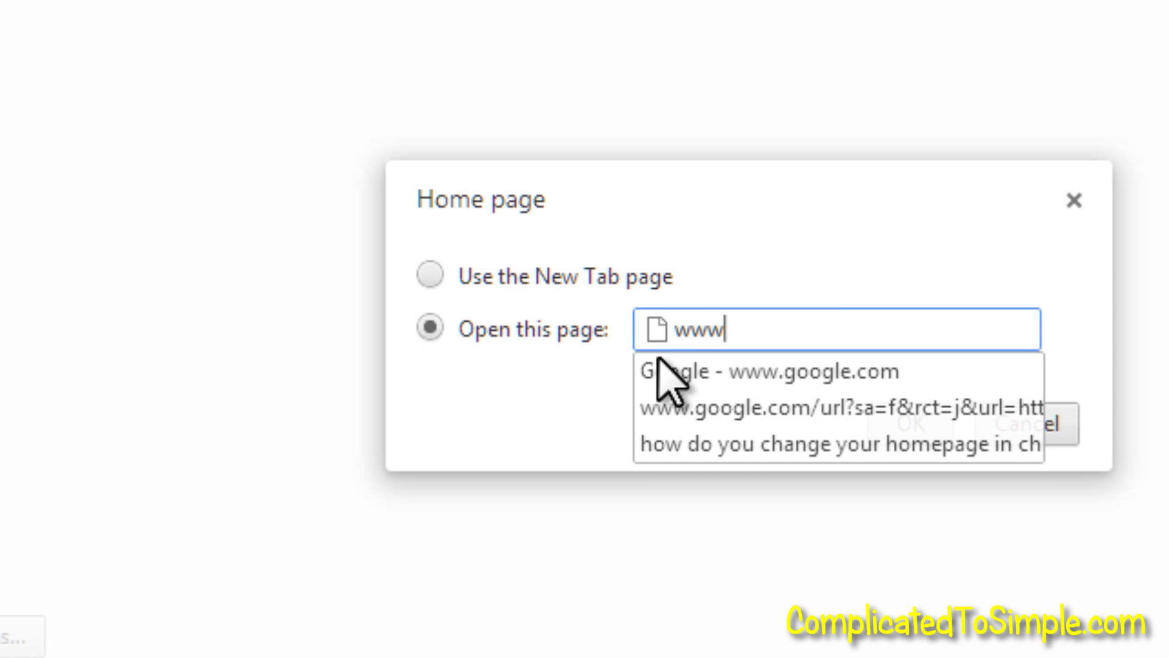
type(".google.")
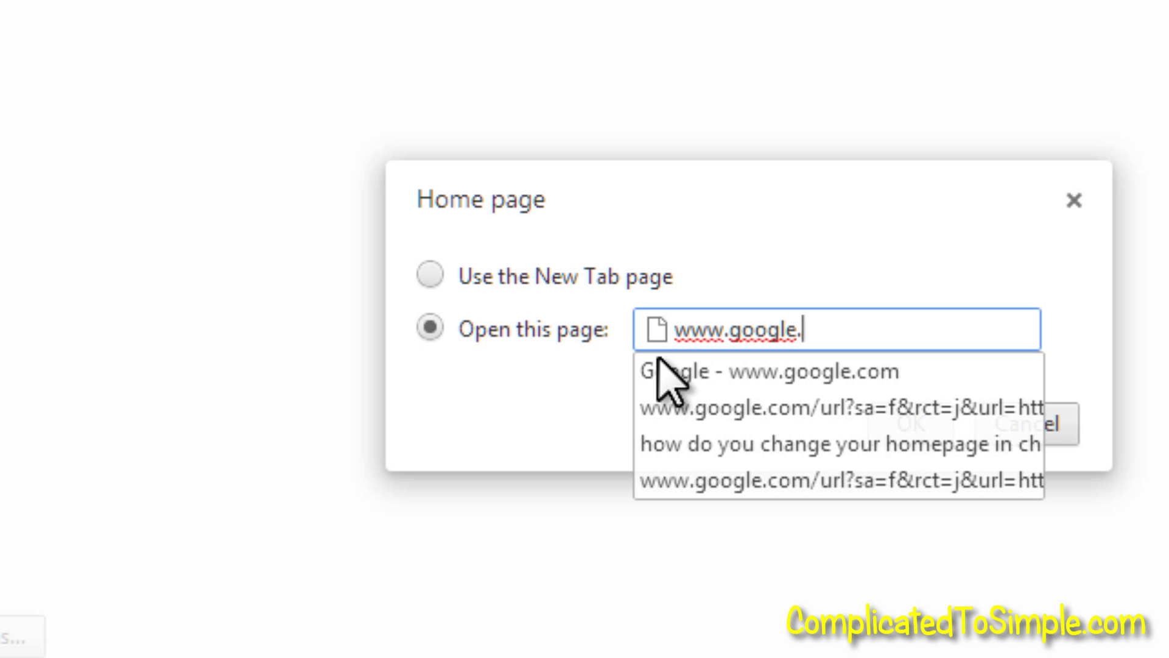
type("com")
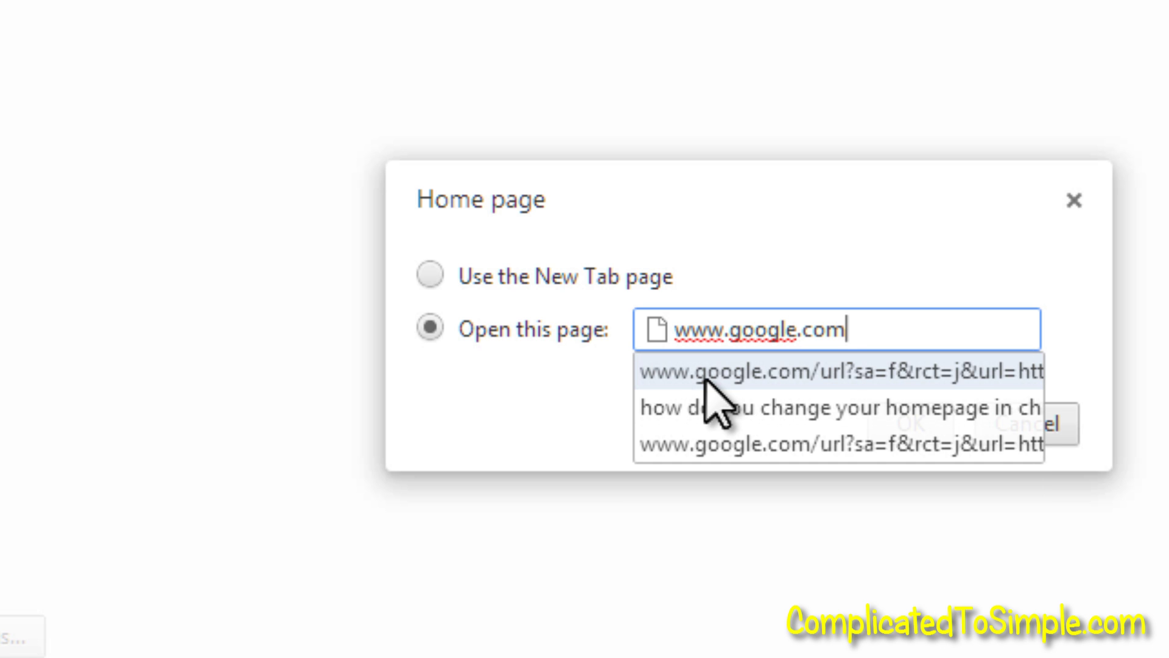
left_click(912, 423)
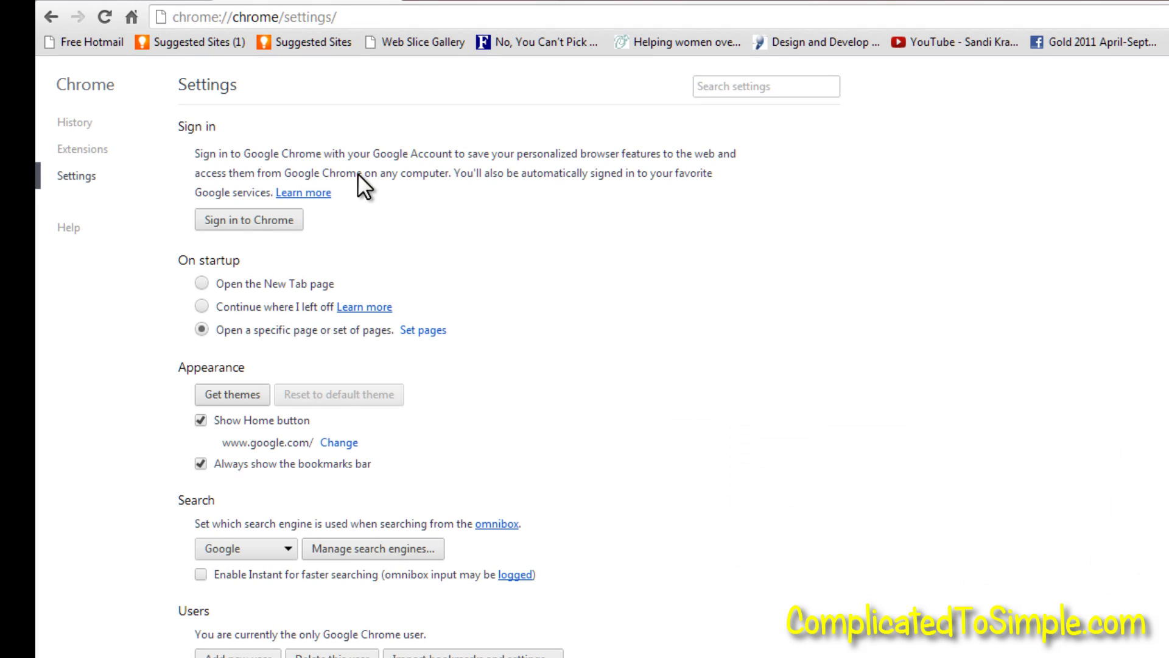
left_click(131, 17)
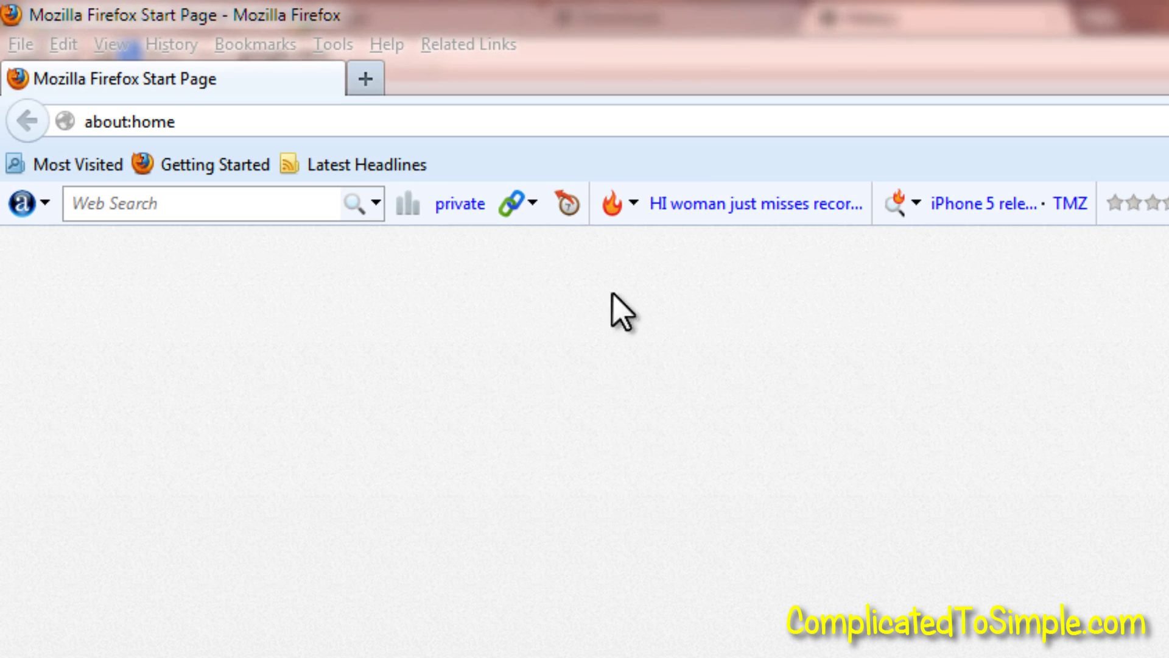
- Open Firefox's Clear Recent History dialog and examine the available time ranges and the detailed list of data types to clear
left_click(333, 45)
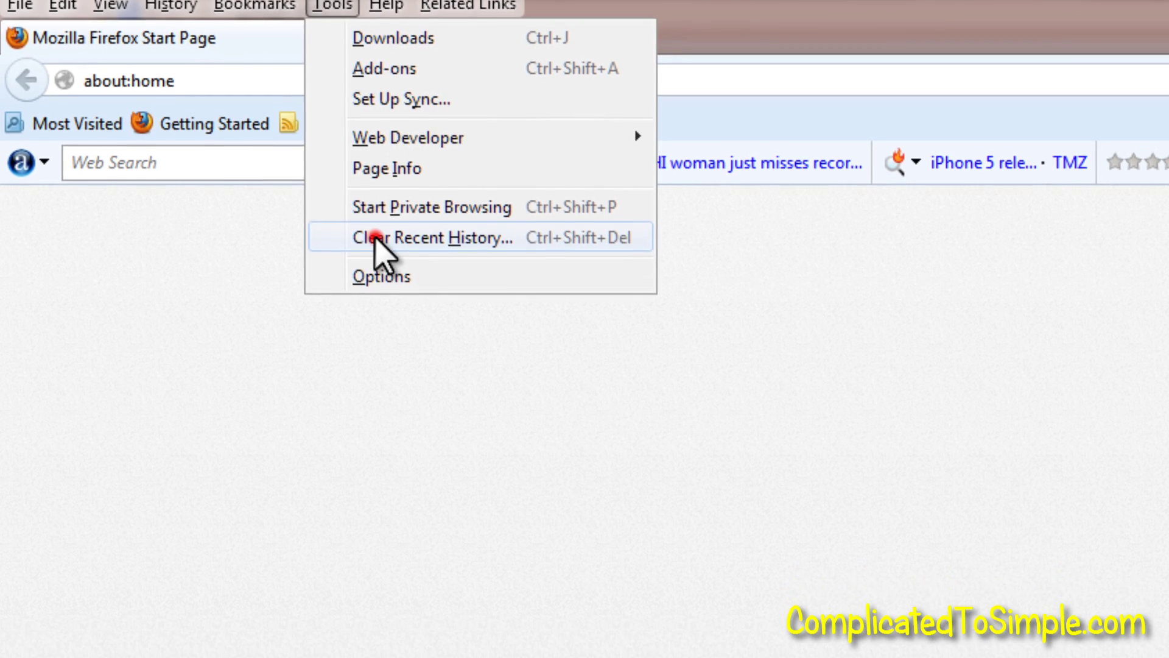
left_click(378, 280)
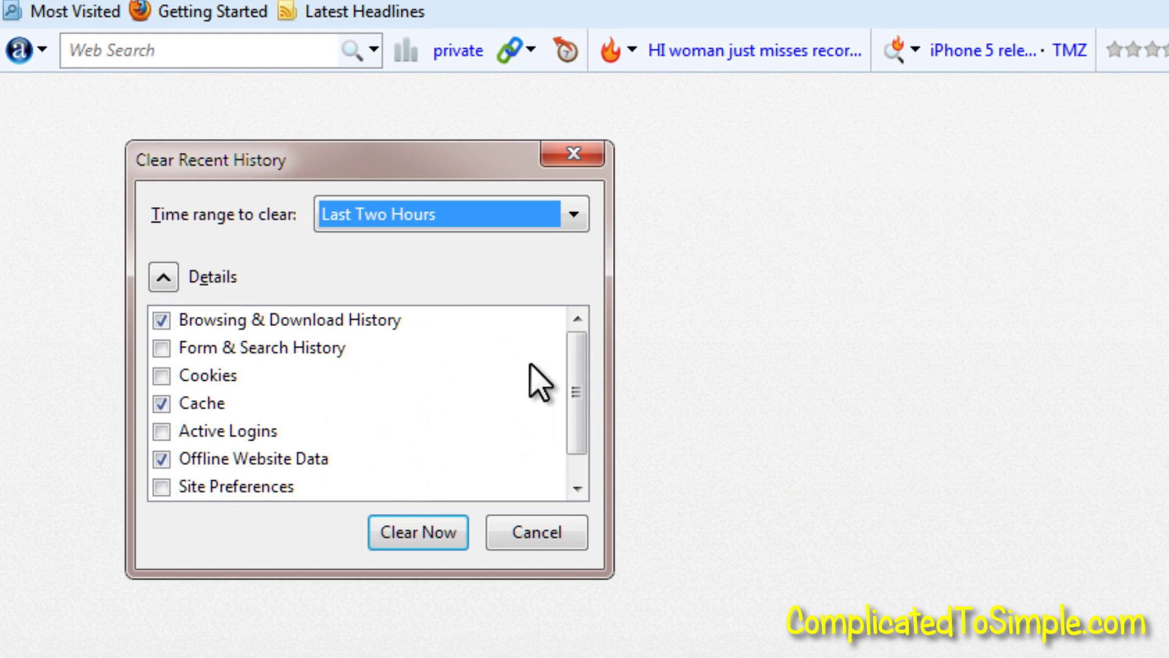
left_click(571, 370)
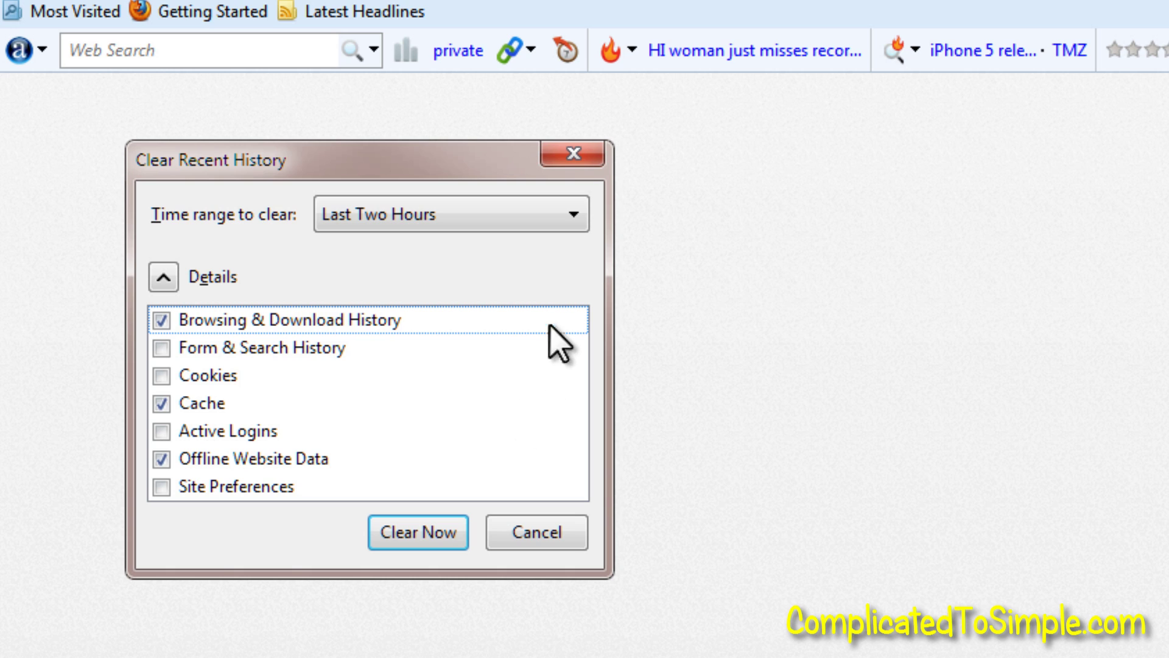
left_click(578, 221)
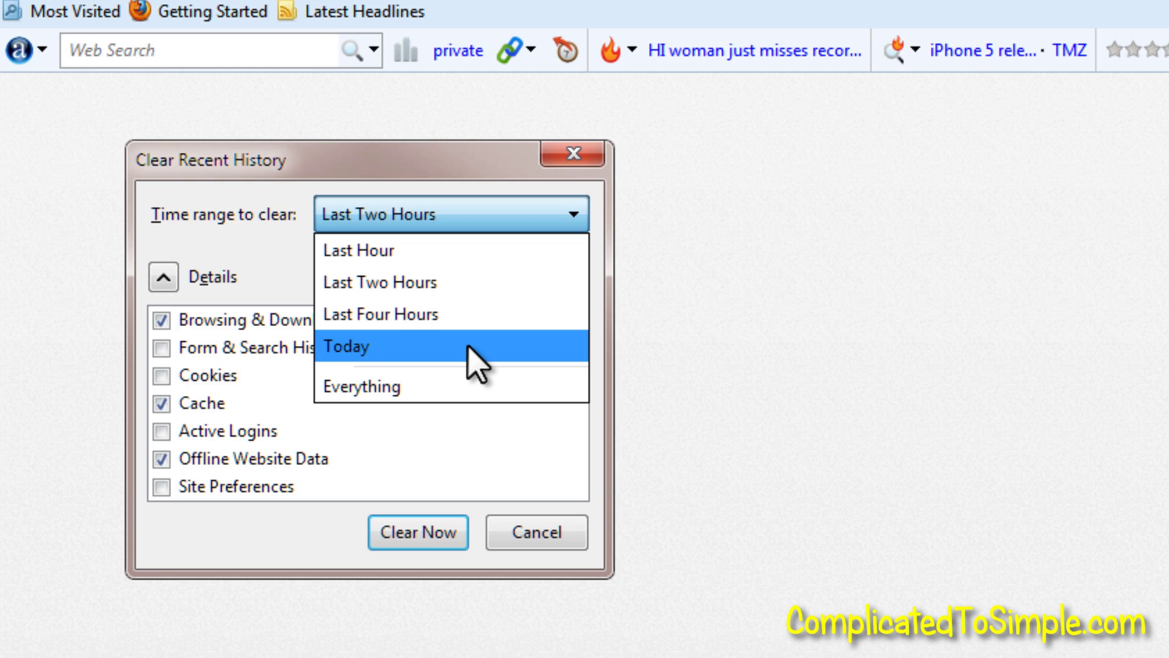
left_click(463, 429)
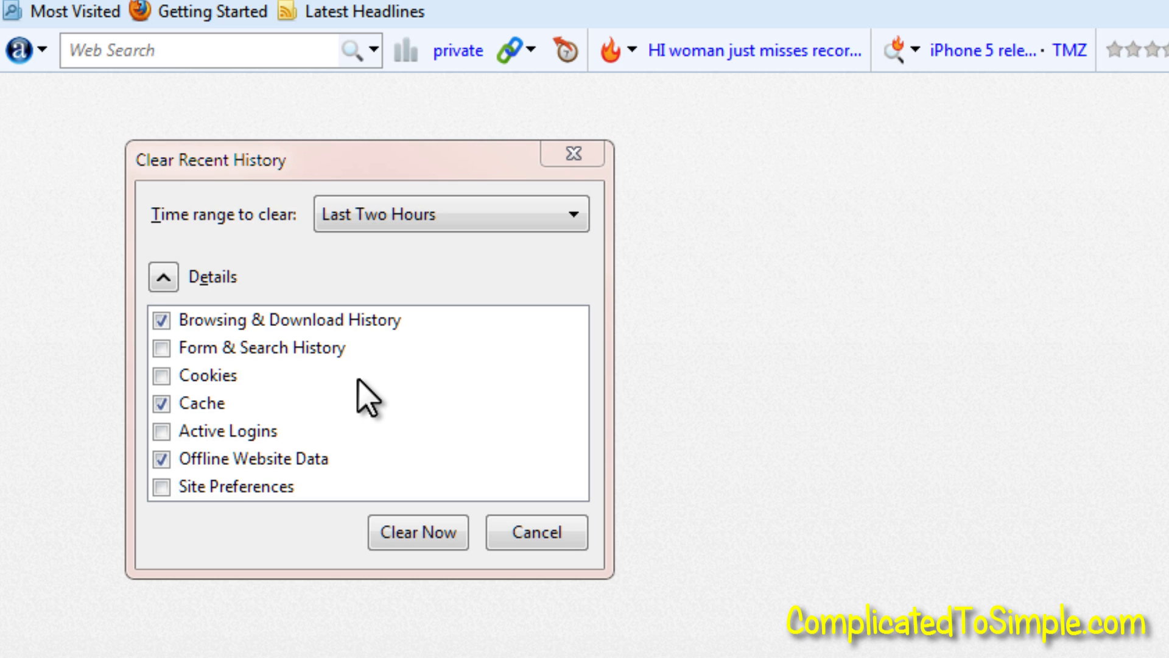
left_click(171, 277)
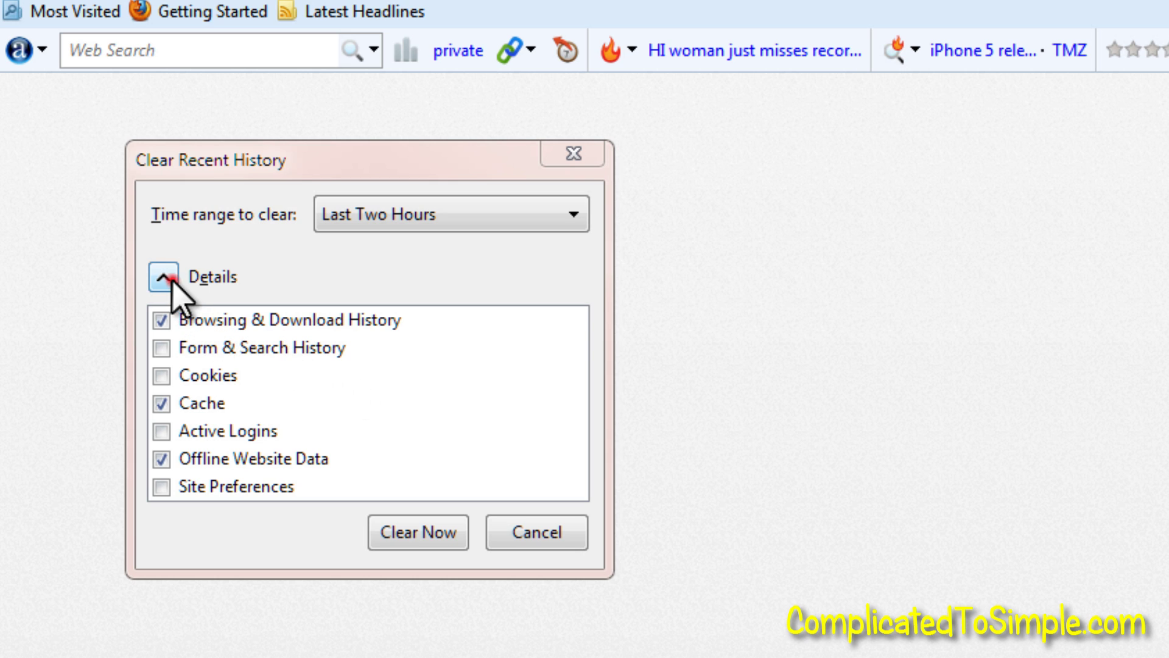
left_click(163, 278)
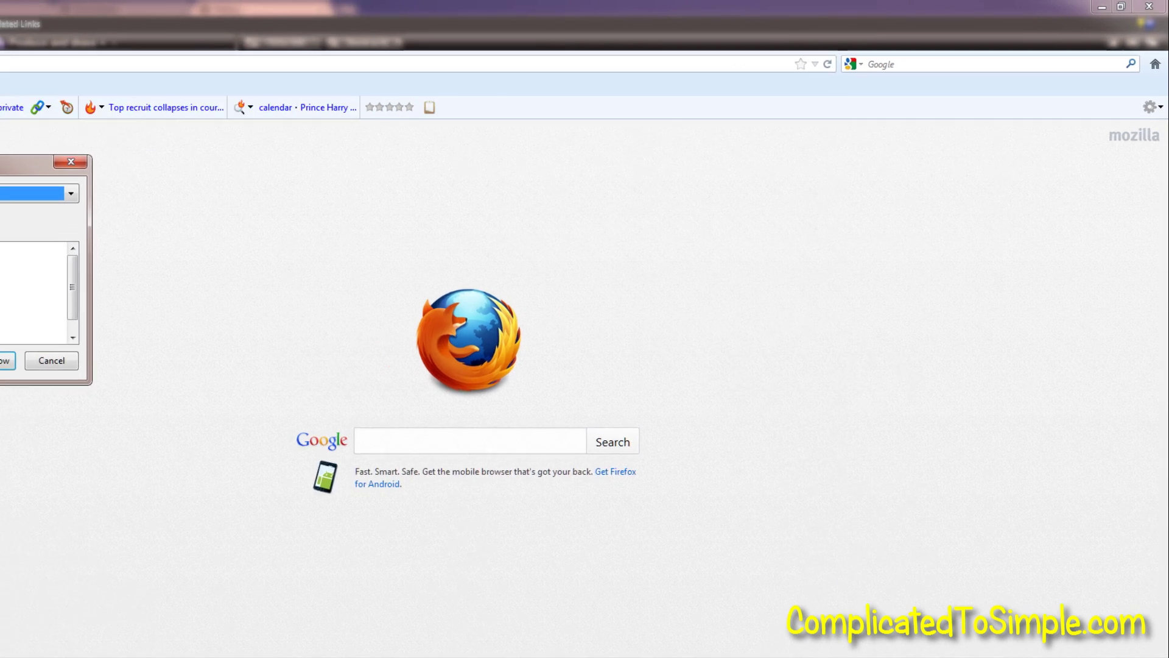
- Switch to Internet Explorer, examine the data types offered in the Delete Browsing History dialog, and dismiss the dialog
left_click(116, 640)
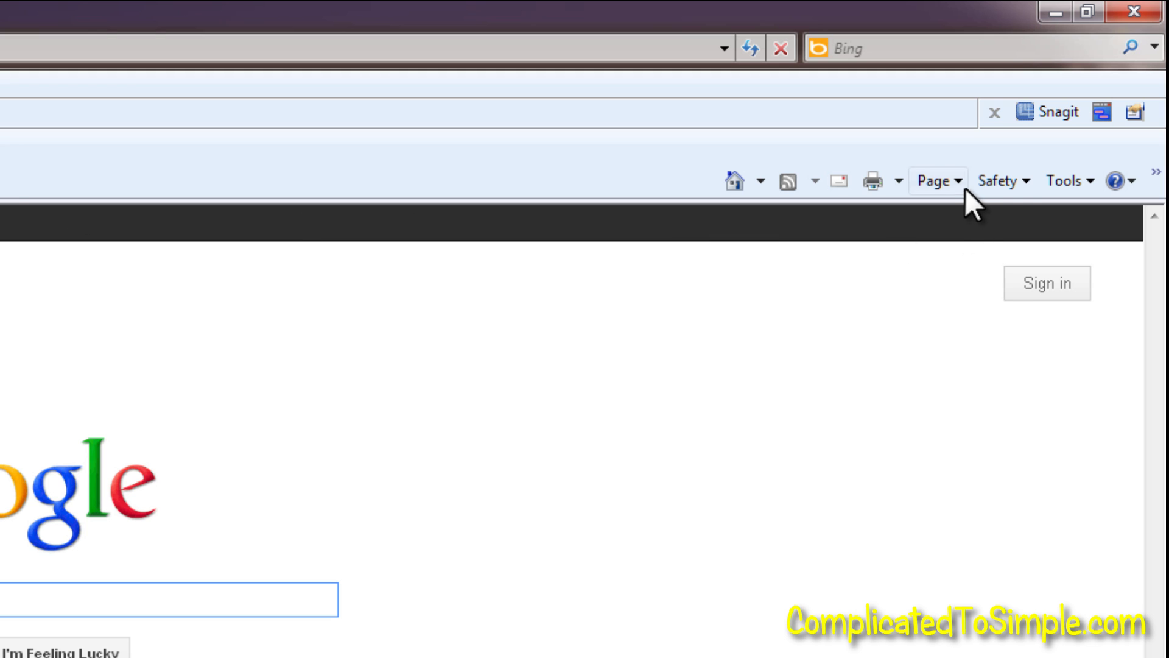
left_click(998, 183)
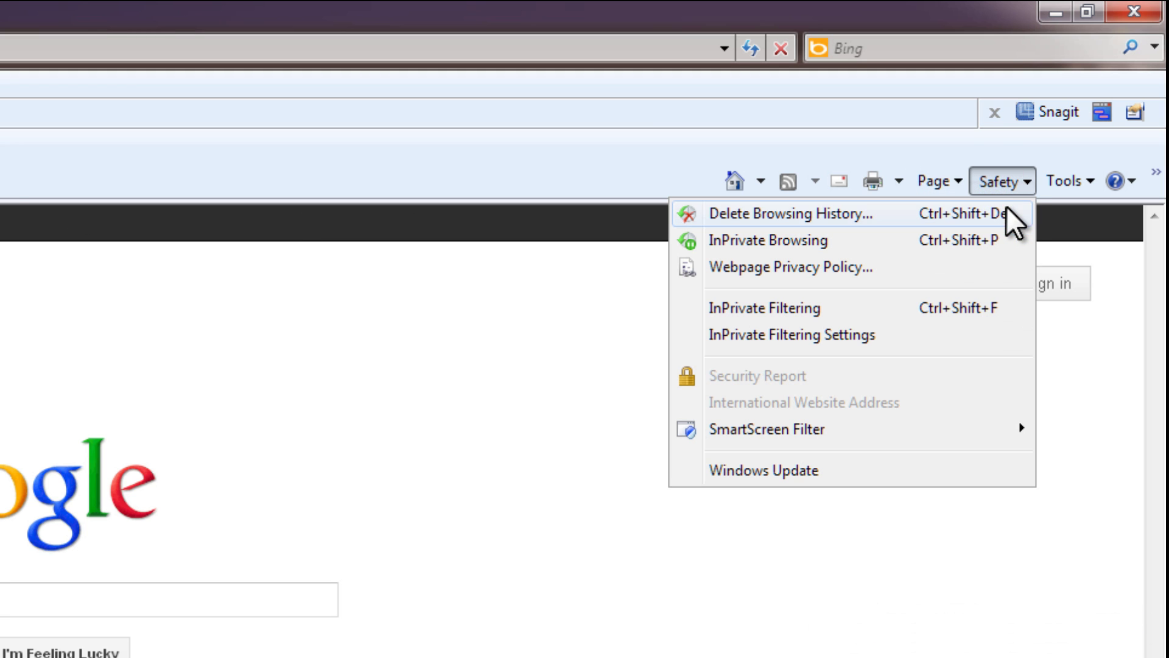
left_click(1006, 207)
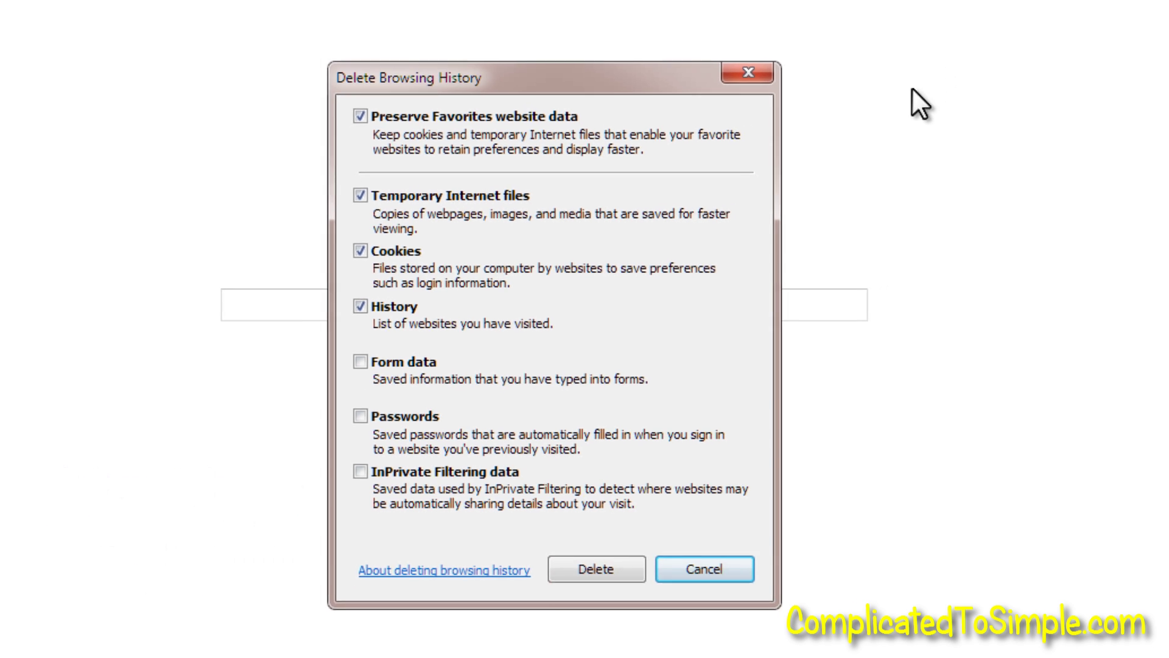
left_click(665, 443)
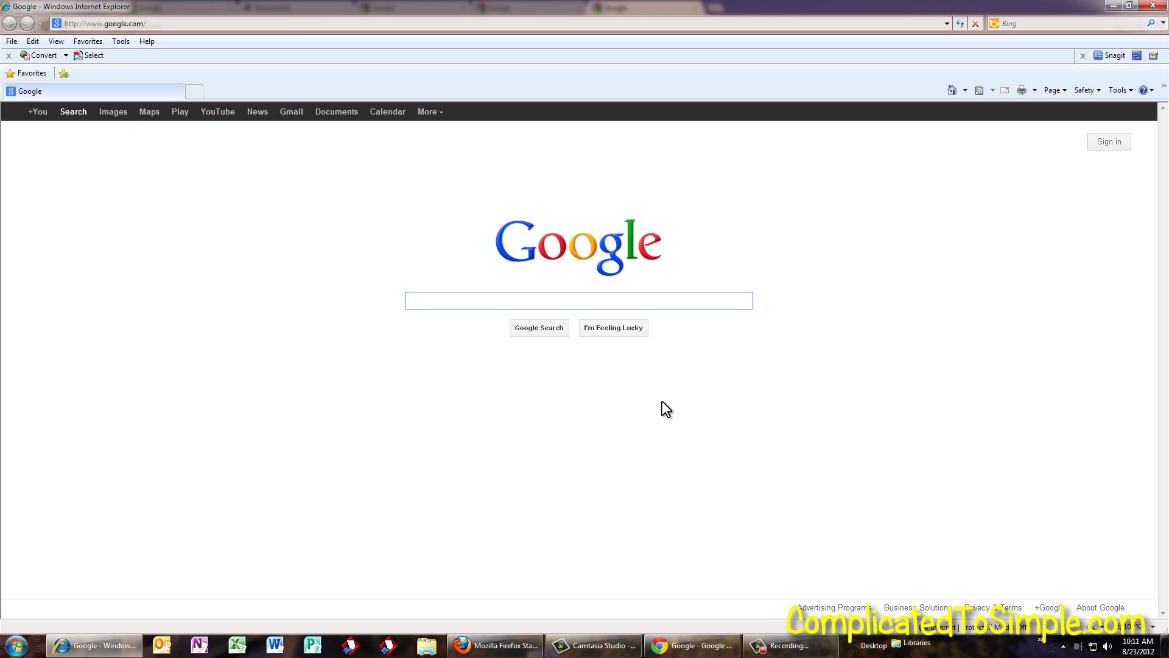
- Switch to Chrome, examine the Clear browsing data options reached from the history page in its settings, and cancel without clearing
left_click(685, 644)
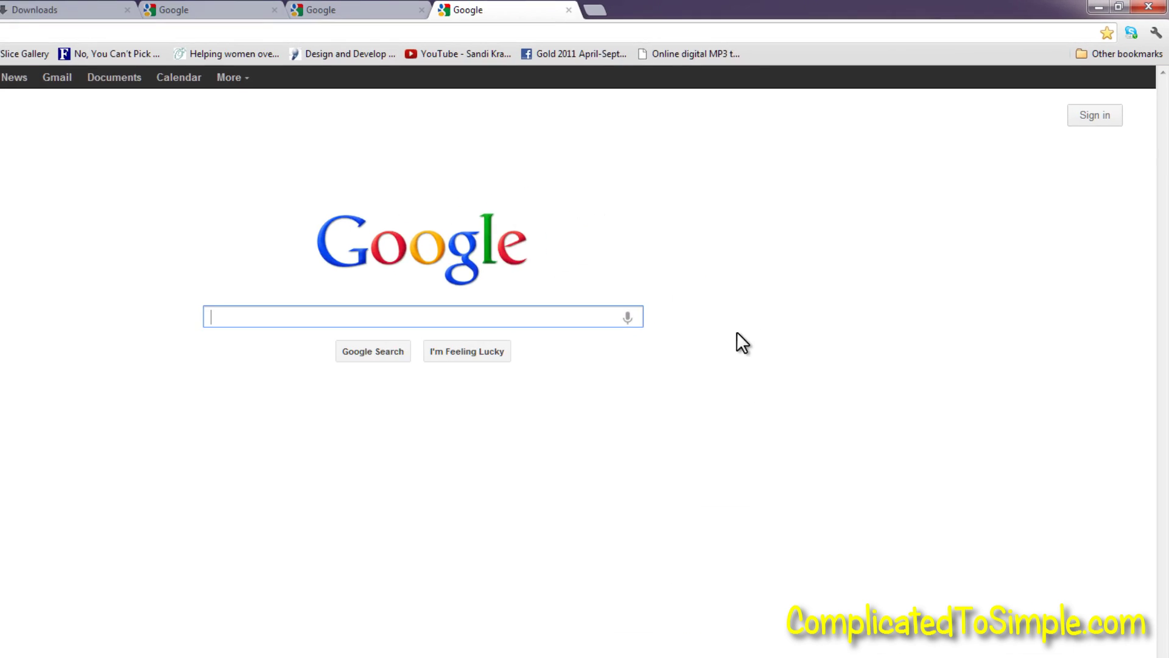
left_click(1150, 52)
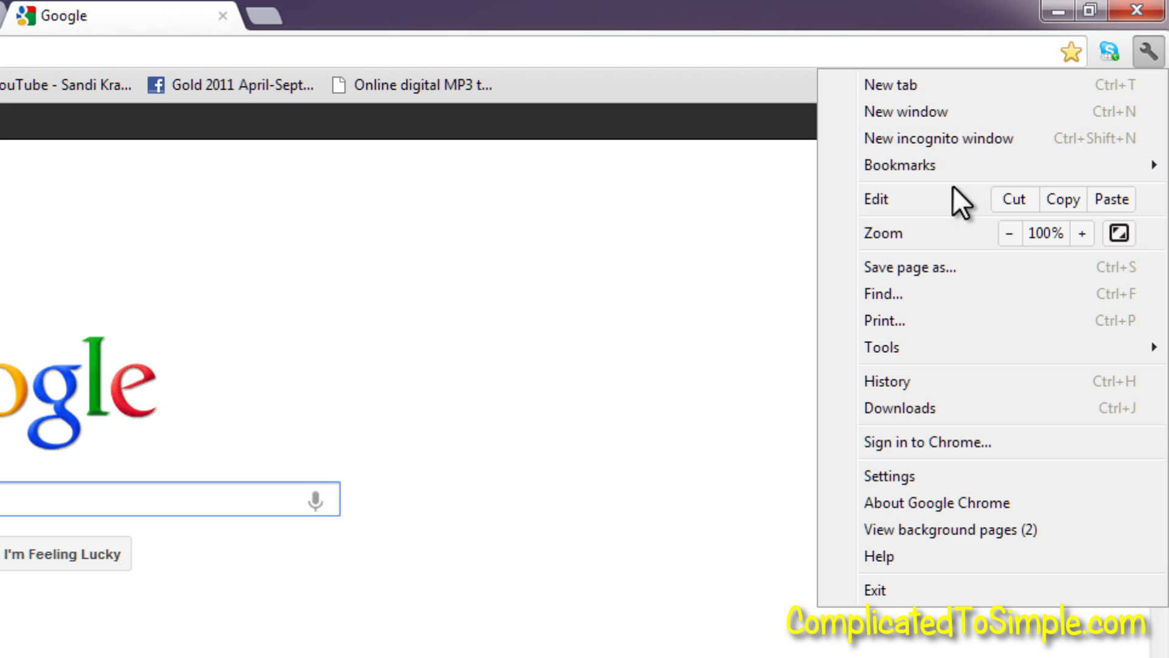
left_click(888, 474)
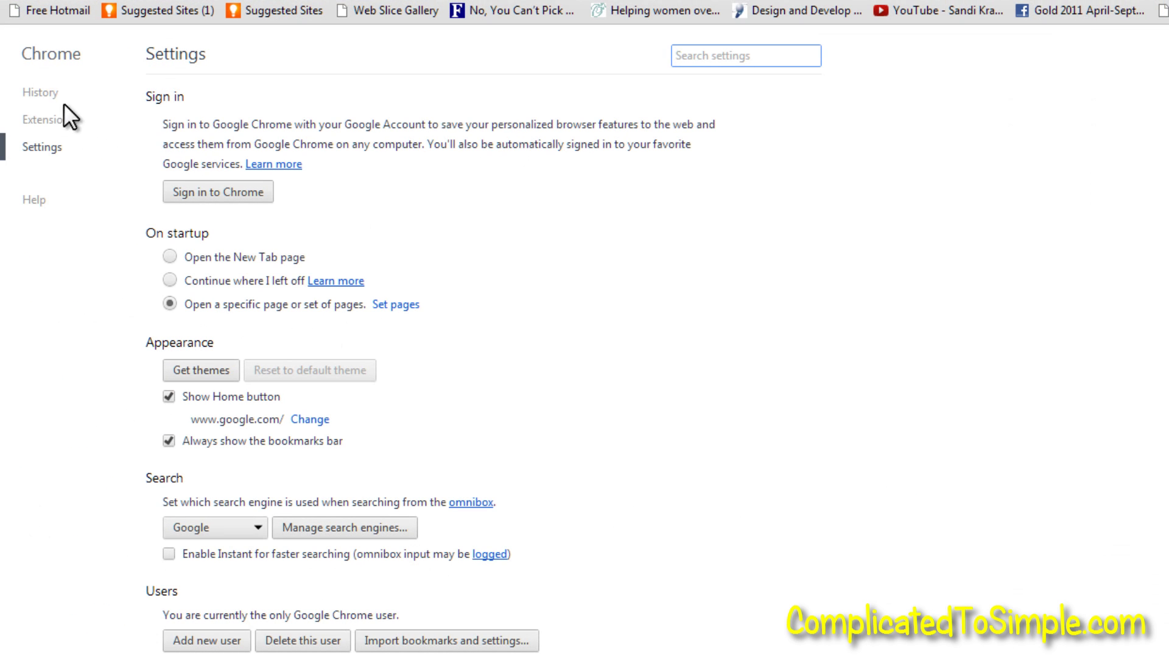
left_click(32, 91)
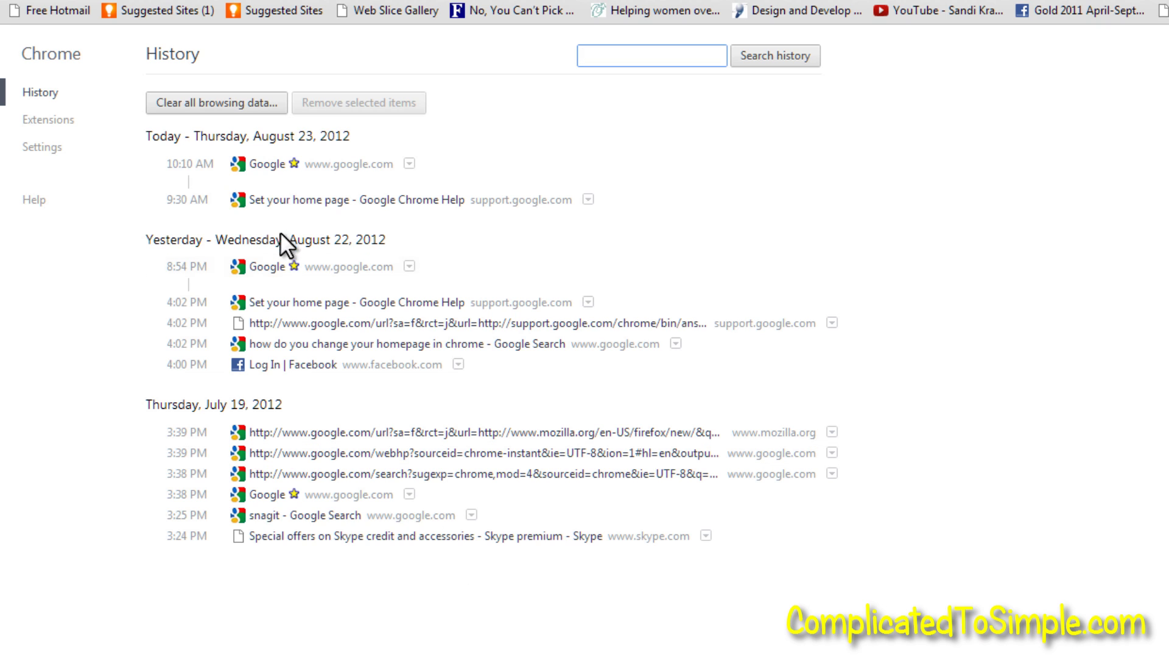
left_click(223, 106)
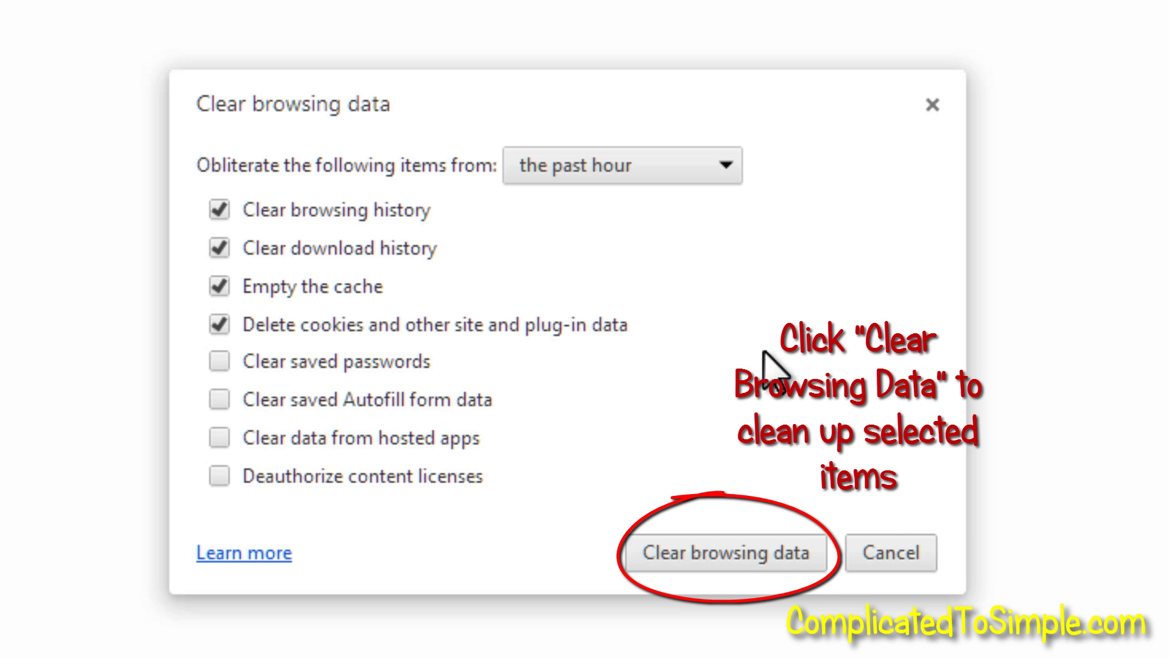
left_click(887, 554)
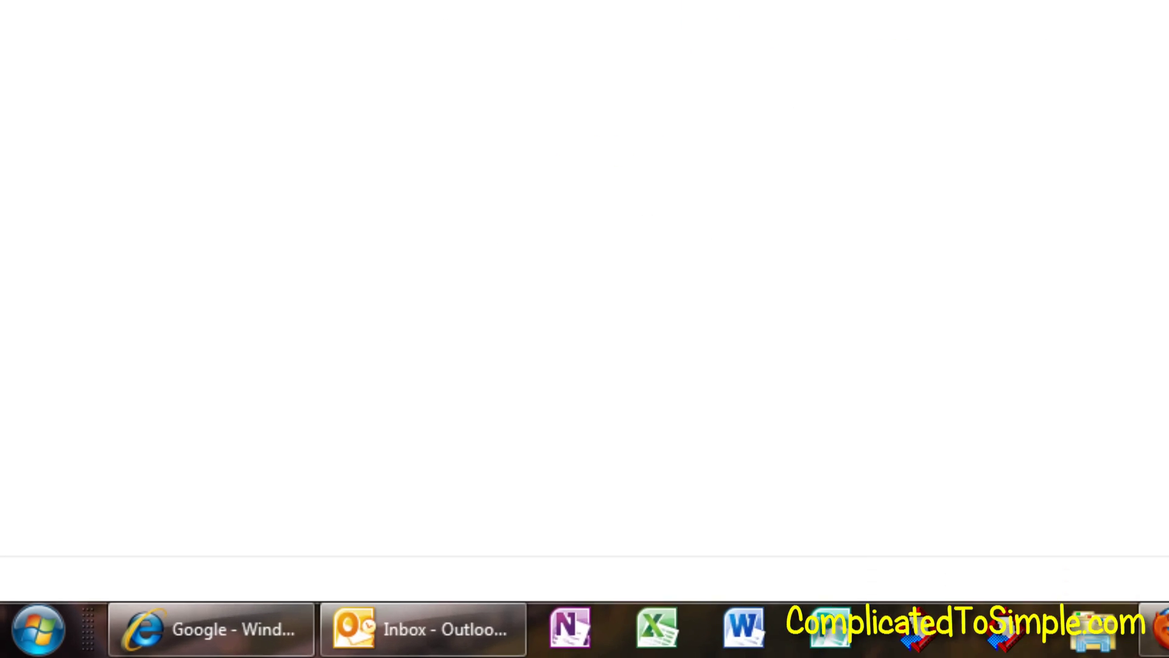
- Search Windows for "windows update", open Windows Update, and go to its settings for how updates are installed
left_click(61, 599)
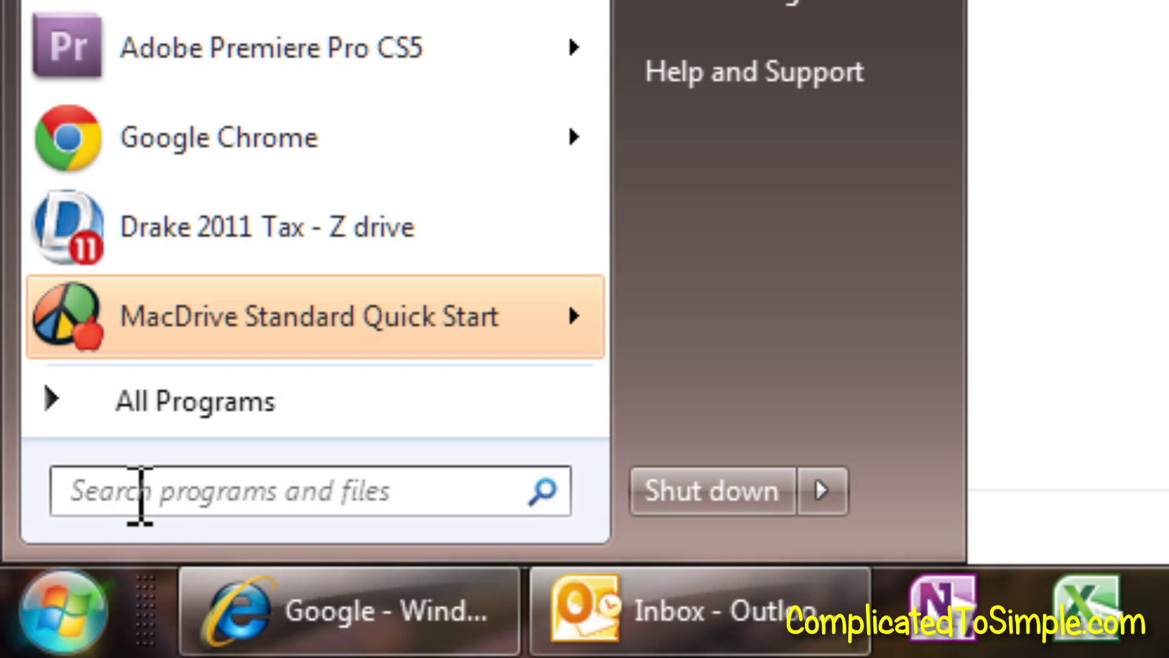
type("window")
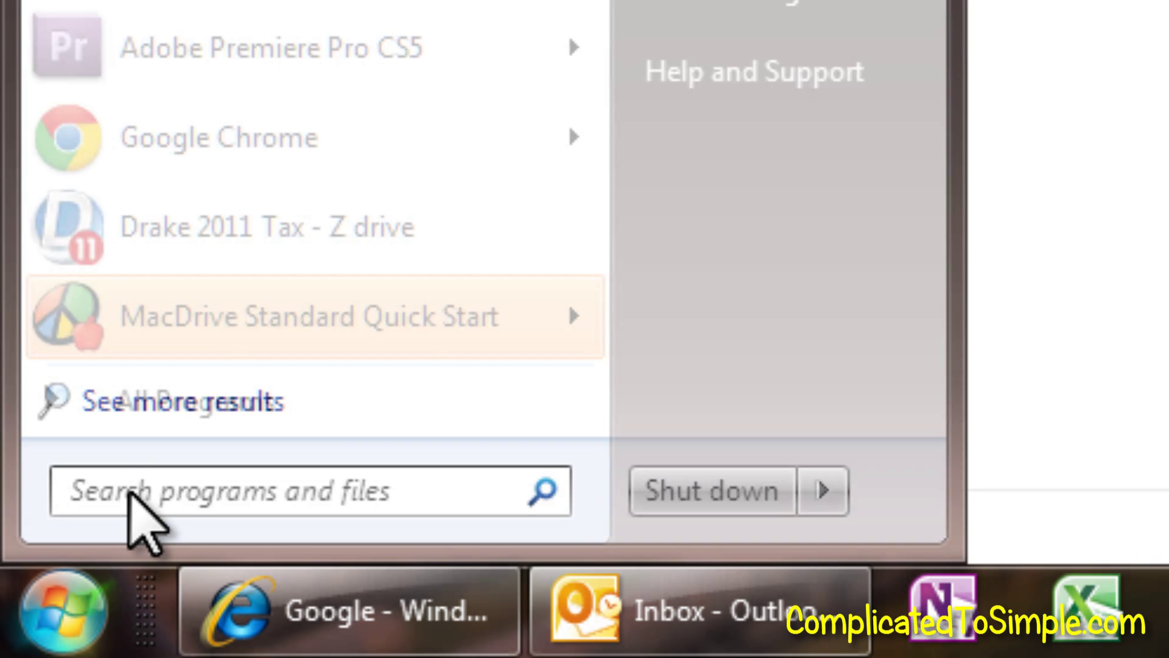
type("s update")
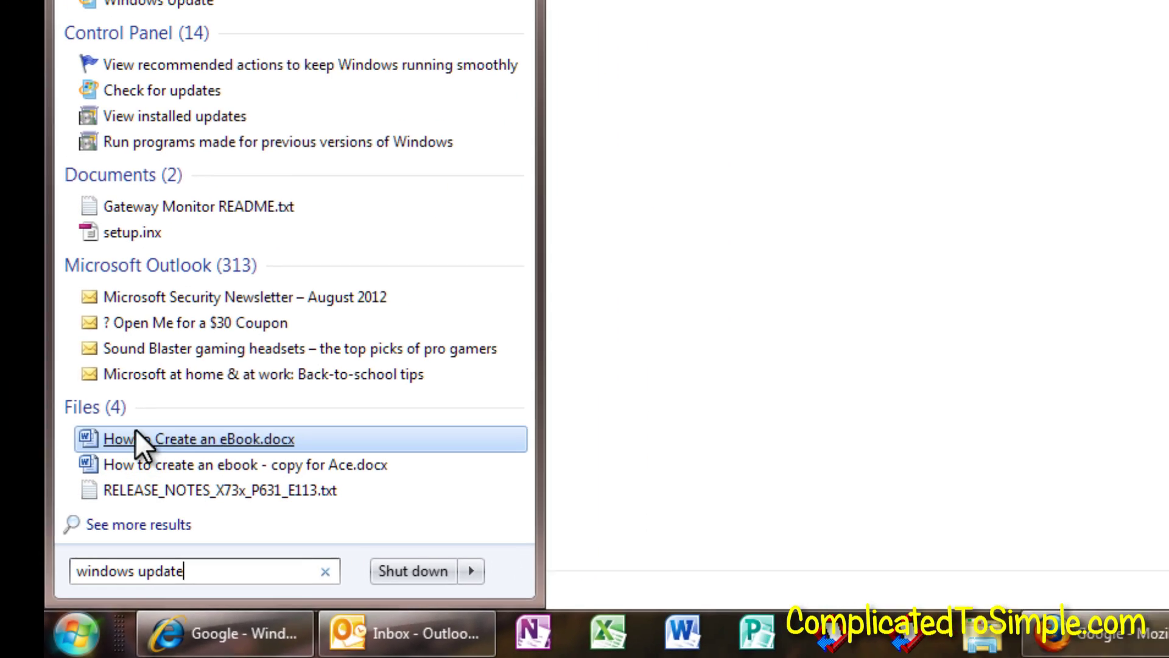
left_click(141, 108)
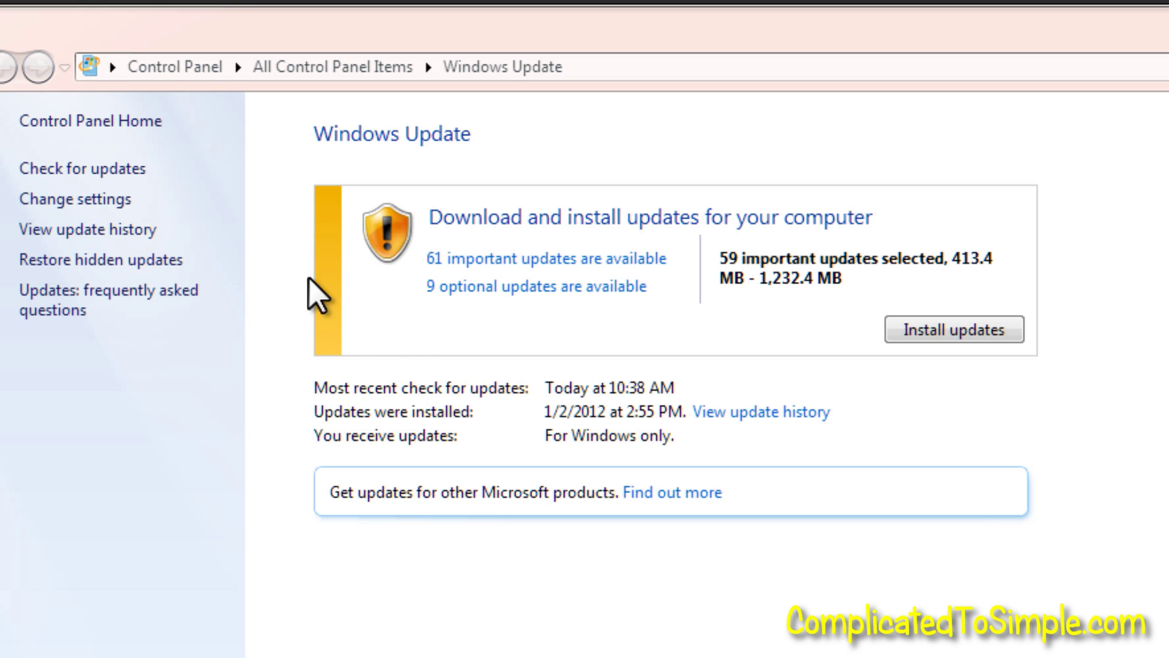
left_click(92, 201)
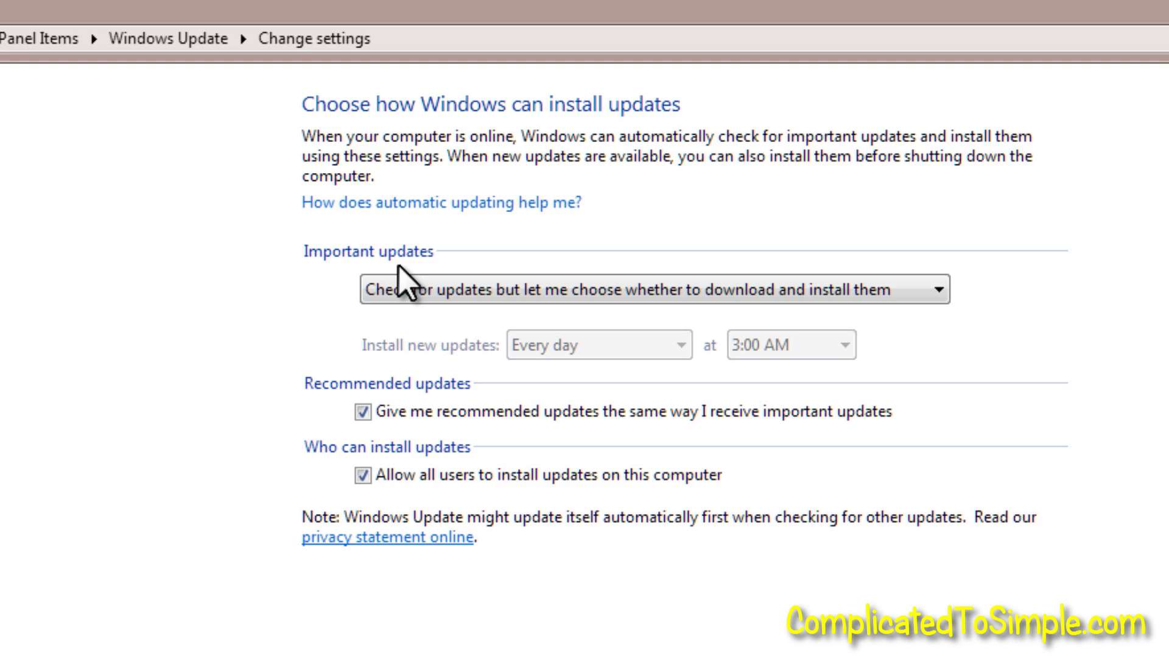
- Review the choices for important updates and select "Install updates automatically (recommended)"
left_click(941, 291)
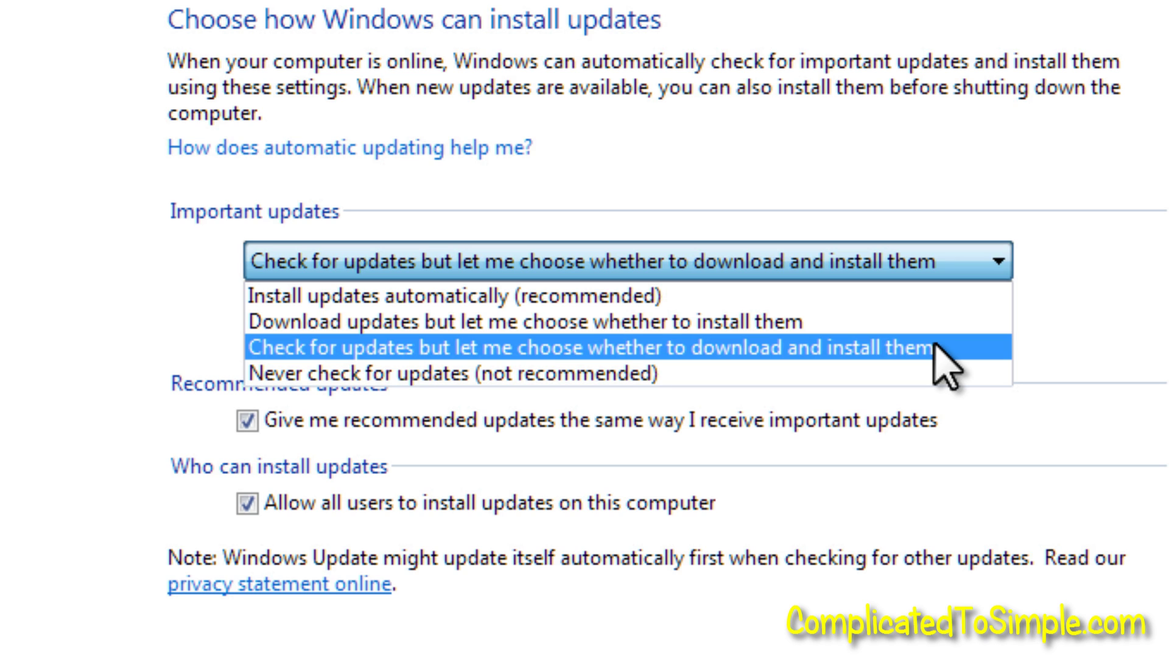
left_click(900, 349)
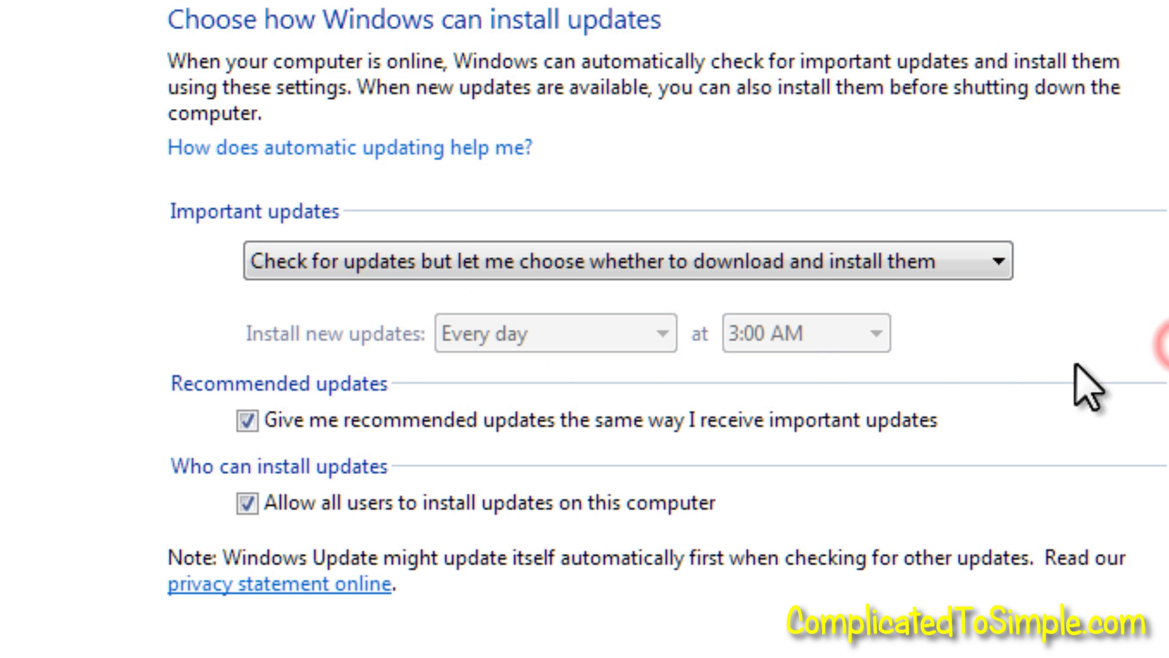
left_click(1000, 262)
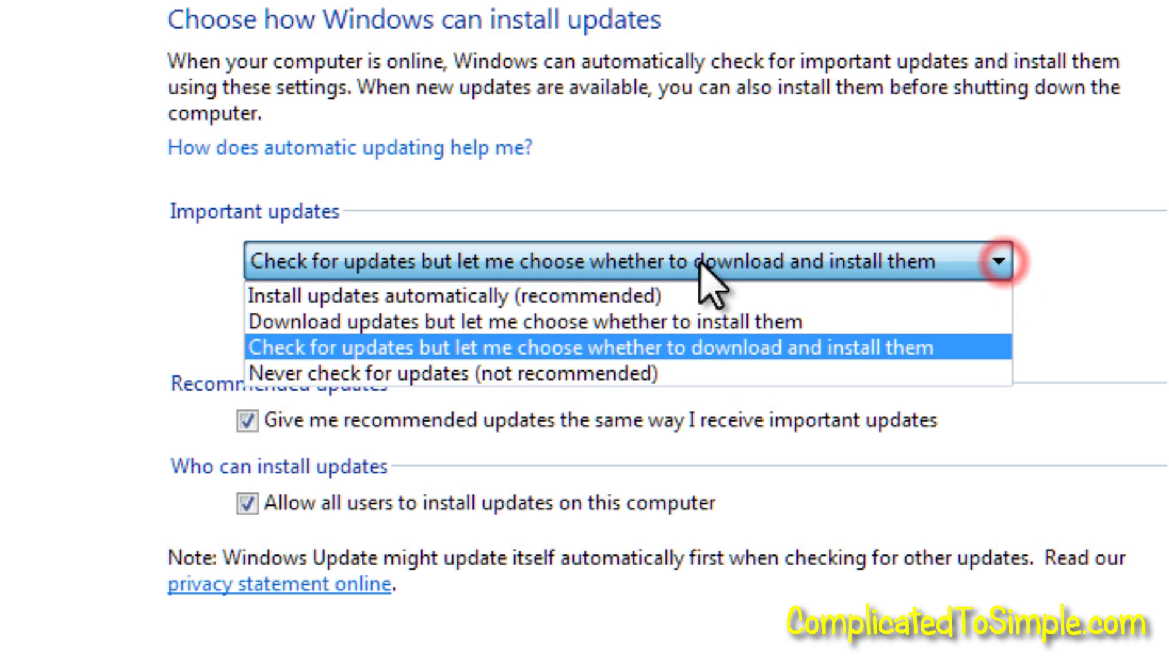
left_click(589, 294)
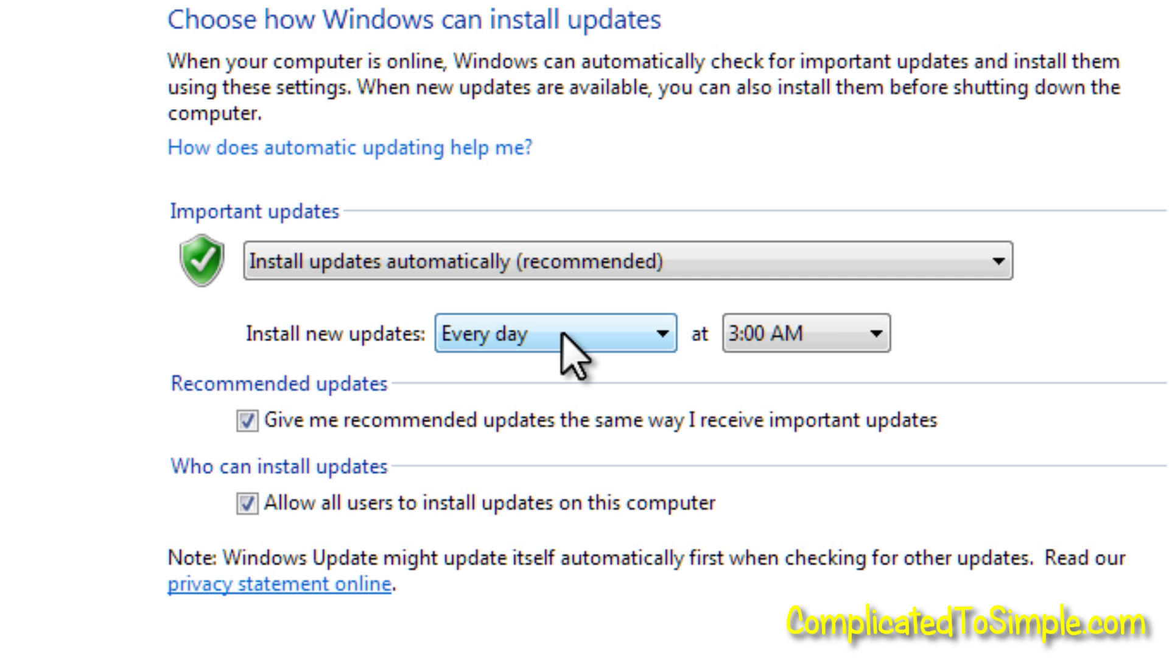
- Review the available installation days and important-update choices, save the update settings without altering the selections, and close Windows Update
left_click(662, 334)
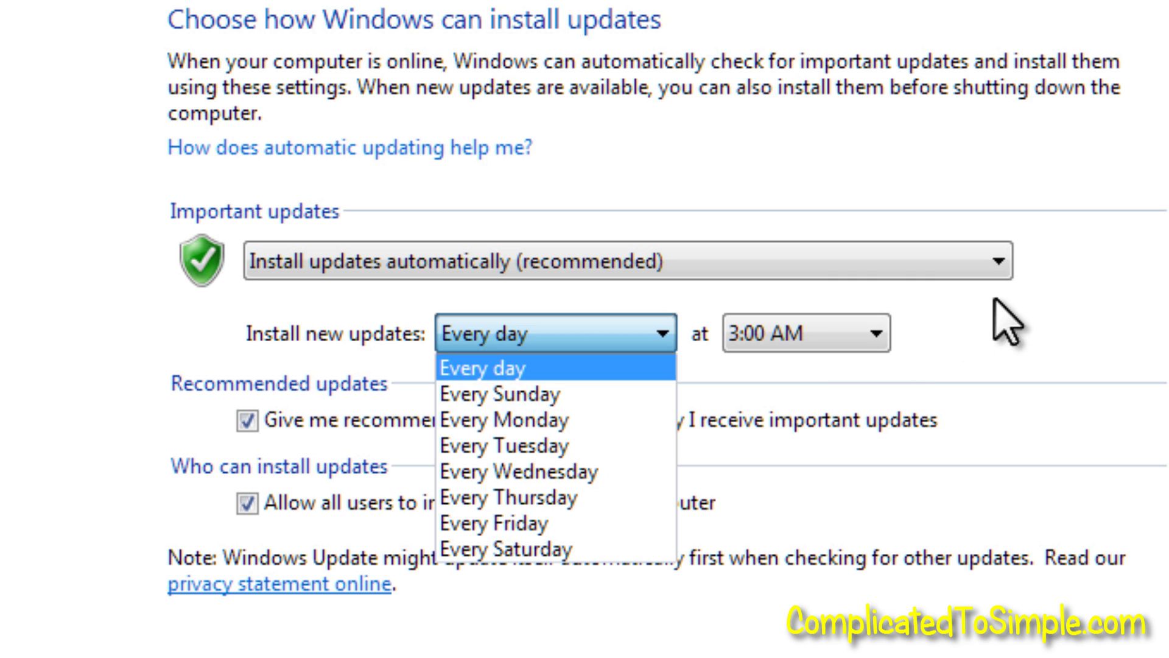
left_click(1001, 251)
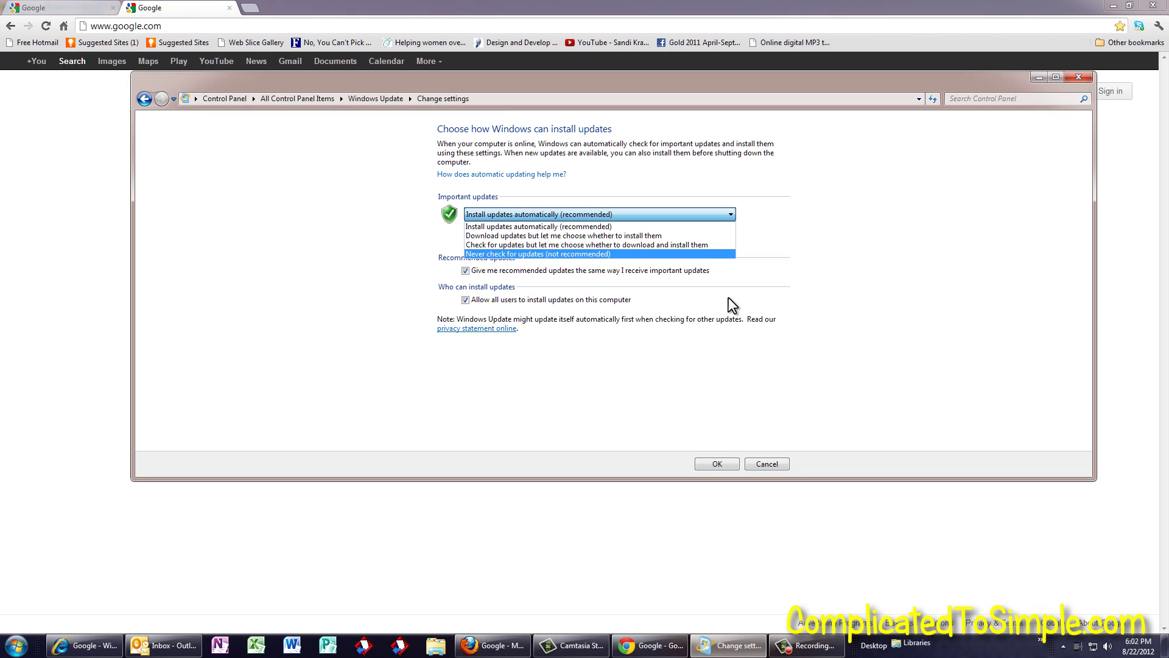
left_click(726, 462)
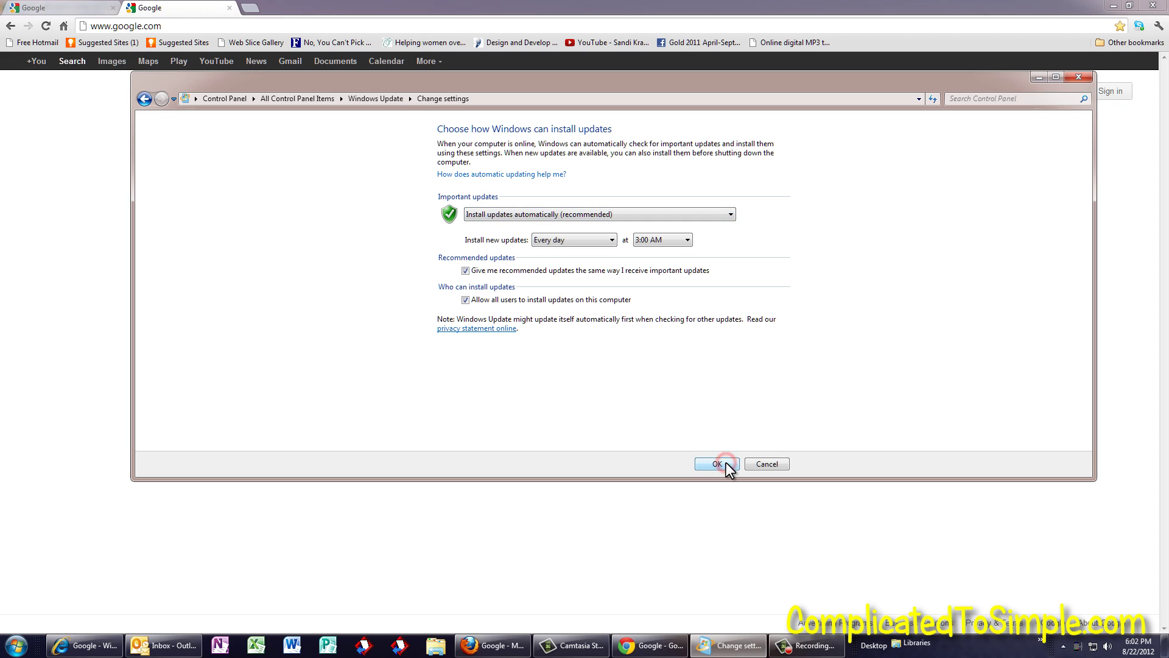
left_click(723, 463)
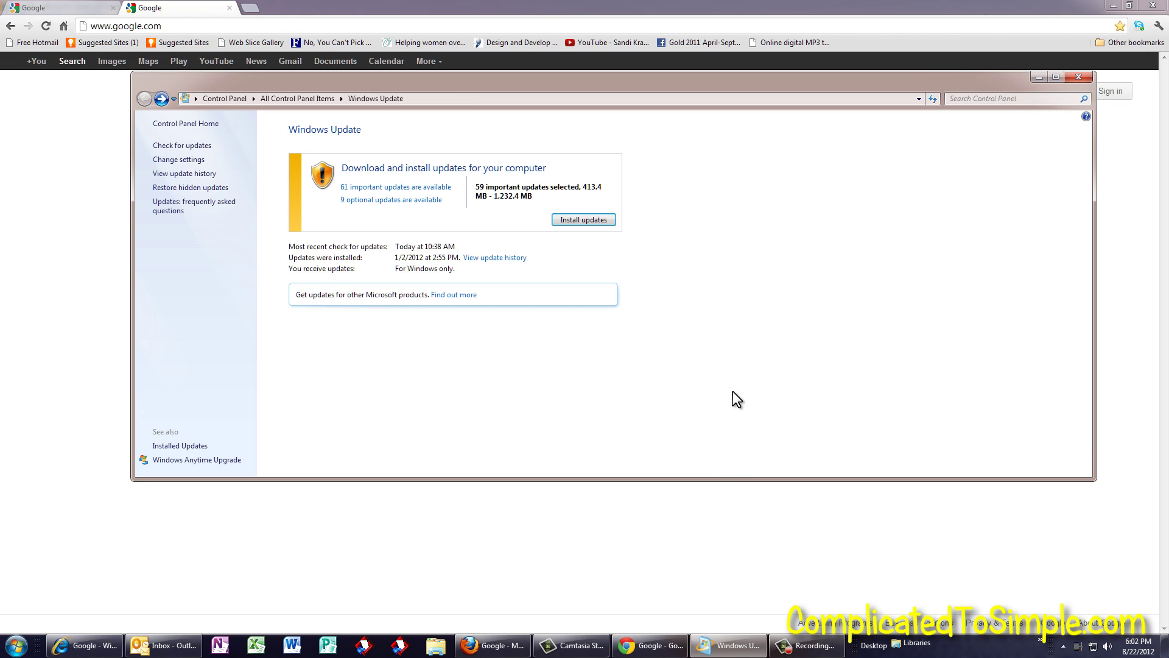
left_click(1080, 76)
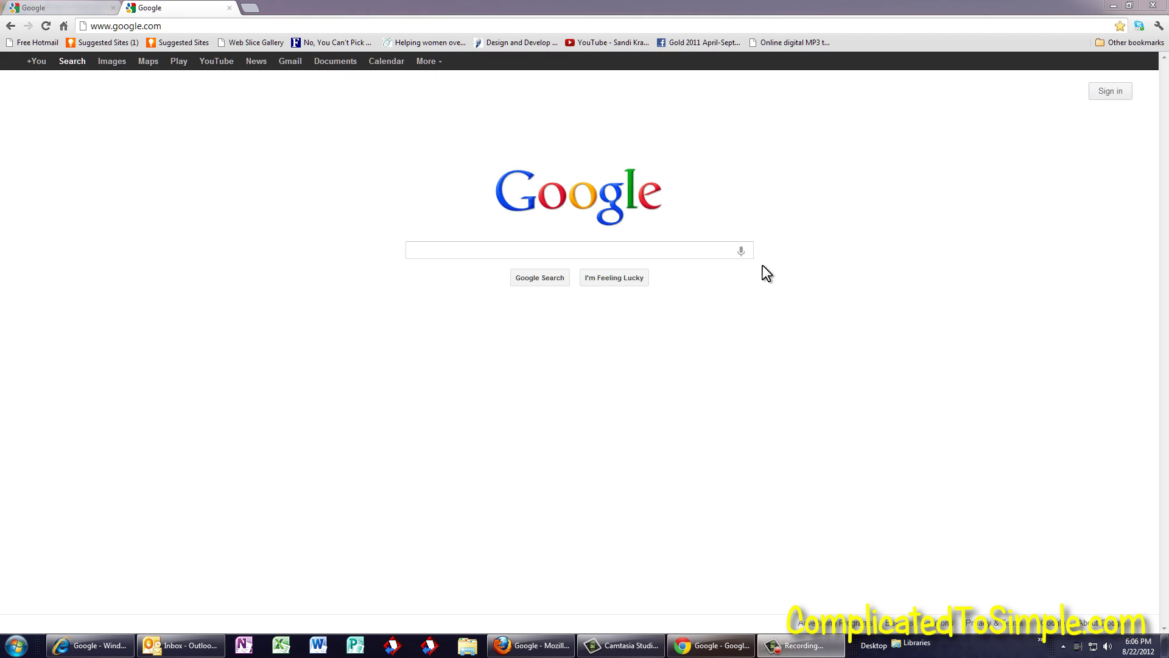